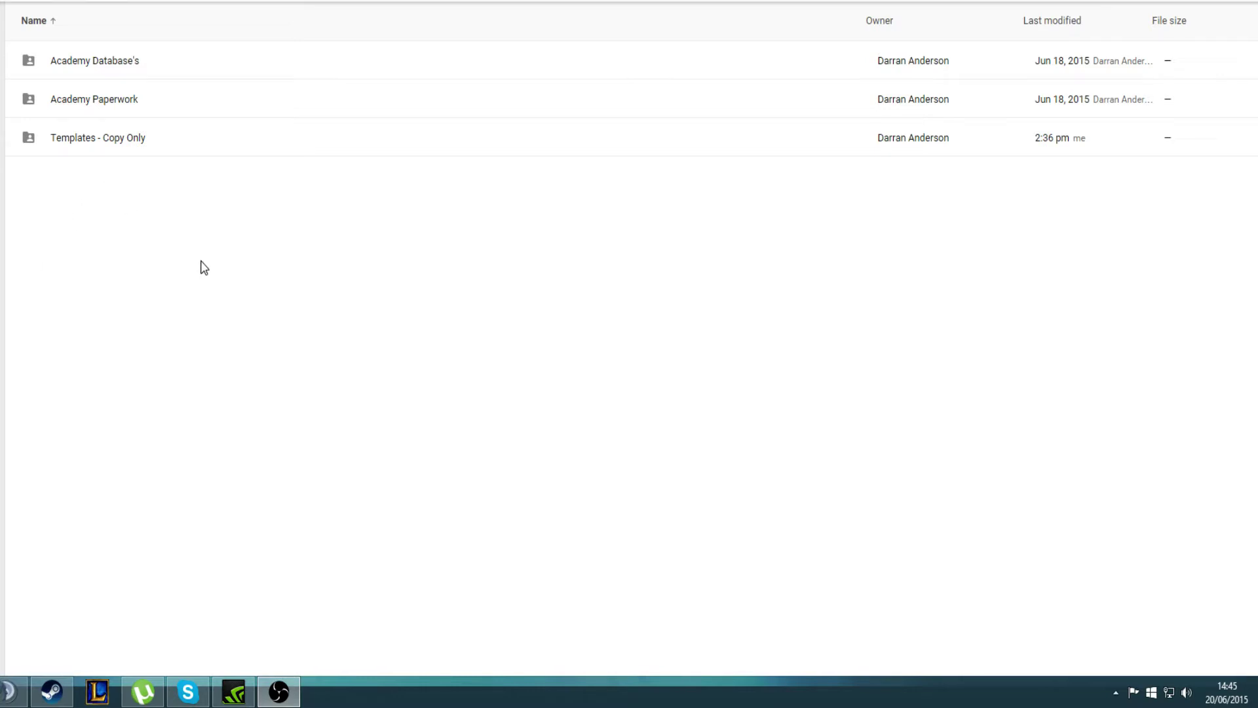
Step: Navigate into the Templates - Copy Only folder under Academy Paperwork
left_click(125, 143)
left_click(139, 74)
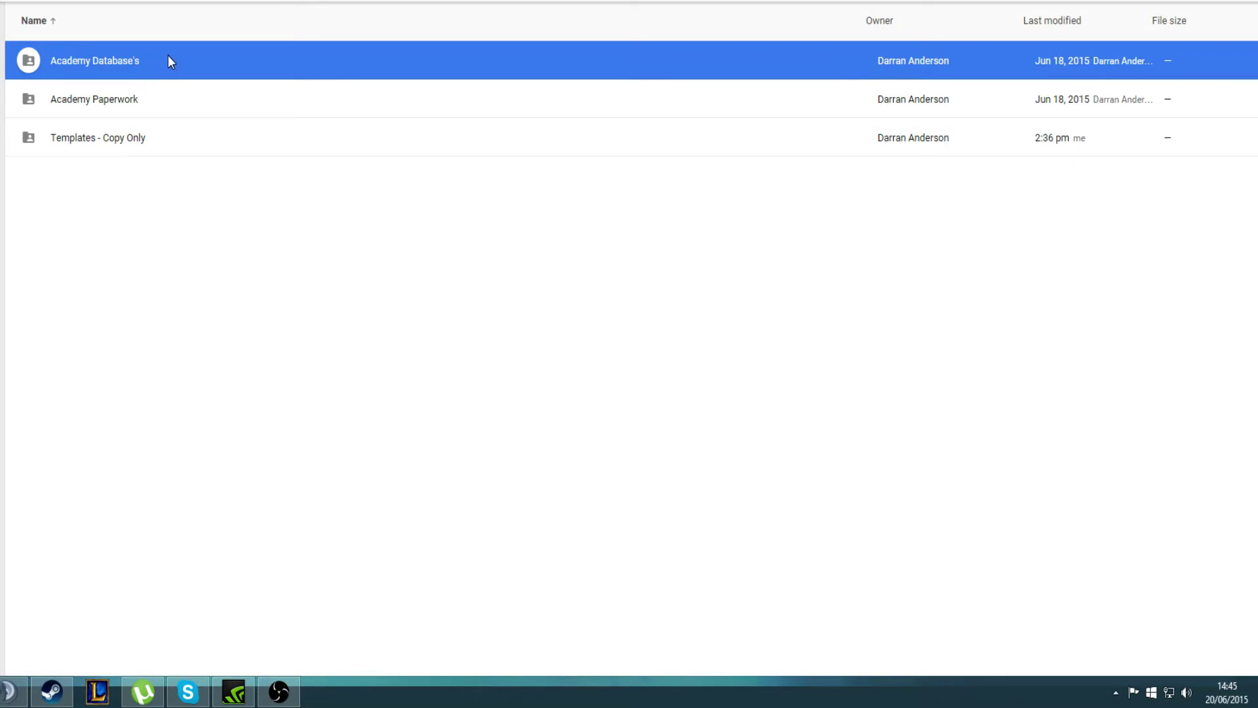
left_click(142, 93)
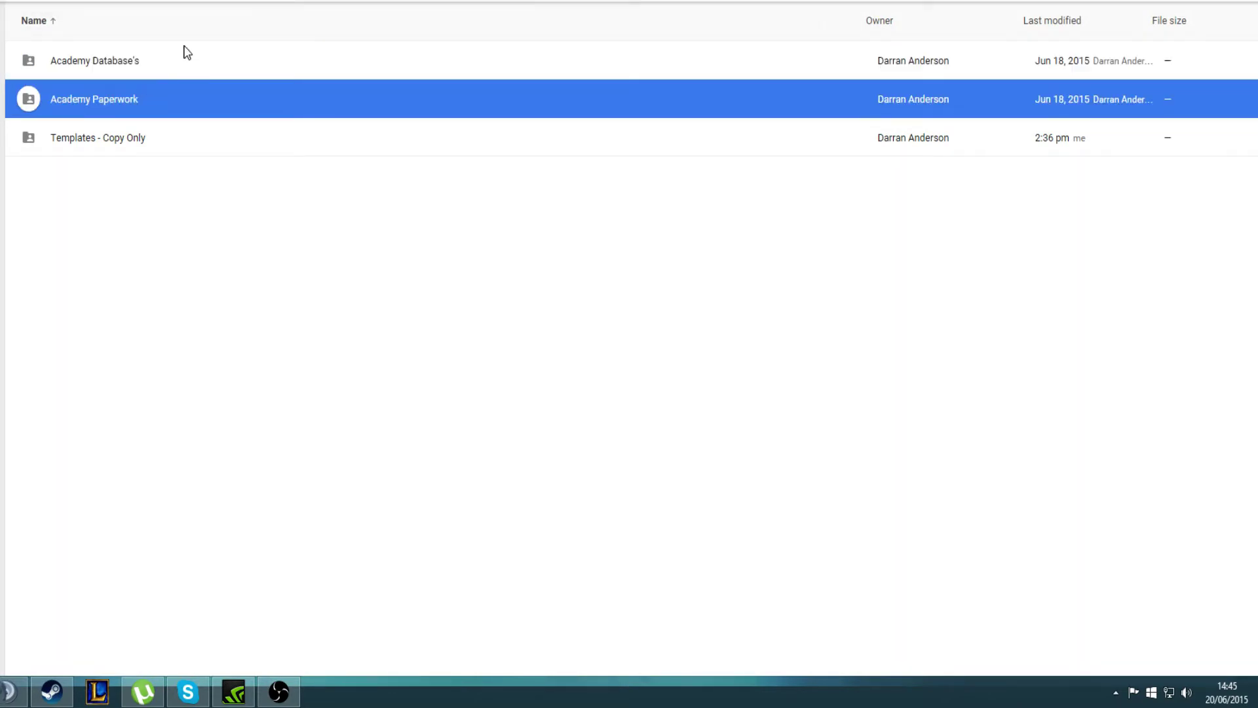
left_click(135, 137)
left_click(148, 99)
left_click(148, 138)
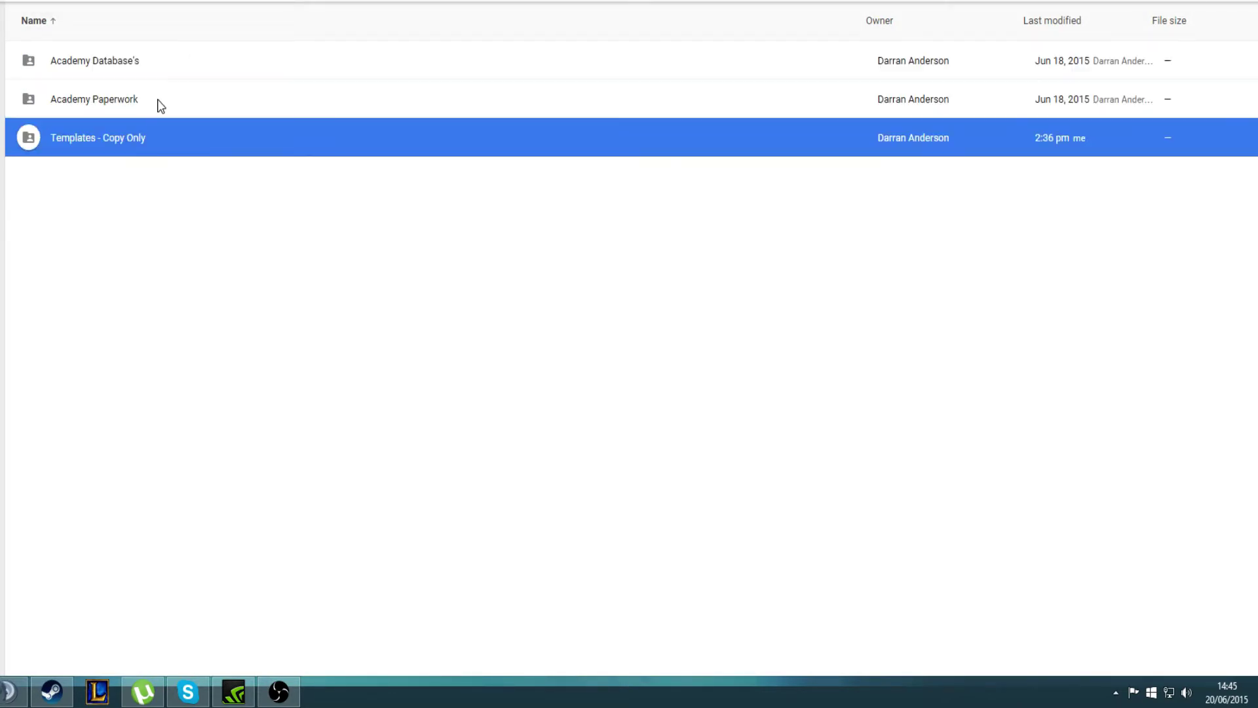
left_click(158, 104)
left_click(159, 139)
double_click(48, 143)
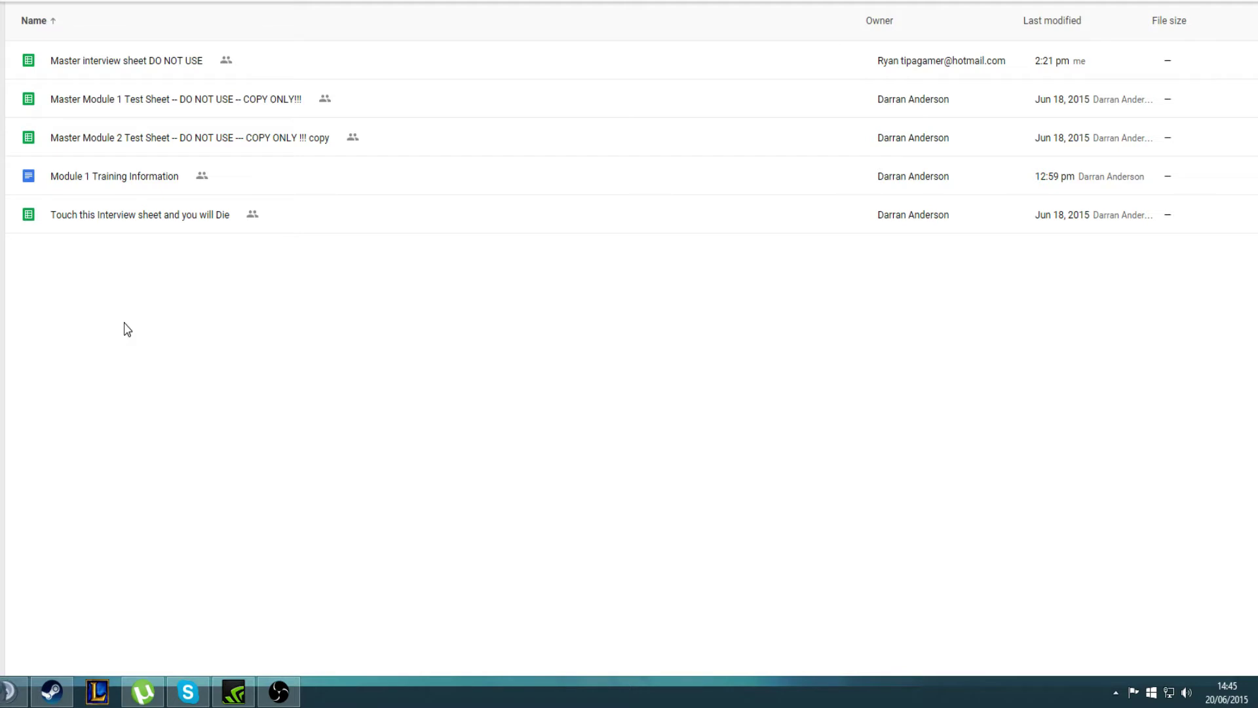
Step: Bring up the context menu for Master interview sheet DO NOT USE
left_click(150, 62)
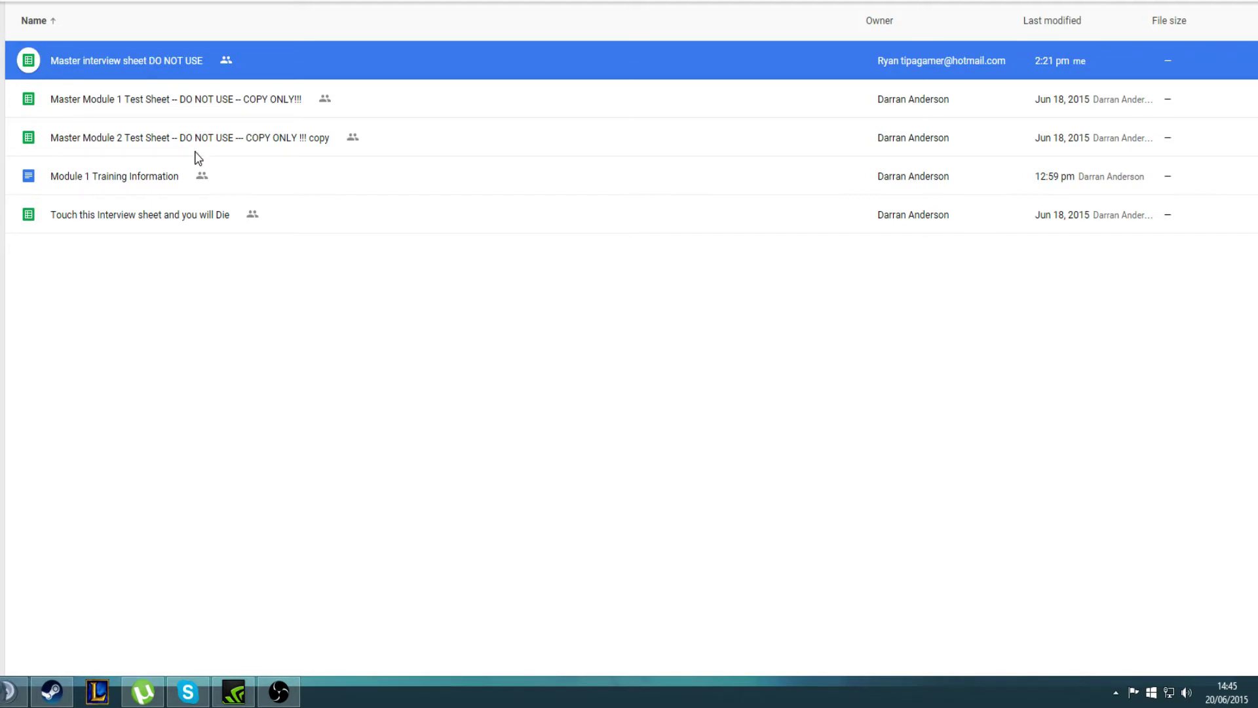
right_click(201, 59)
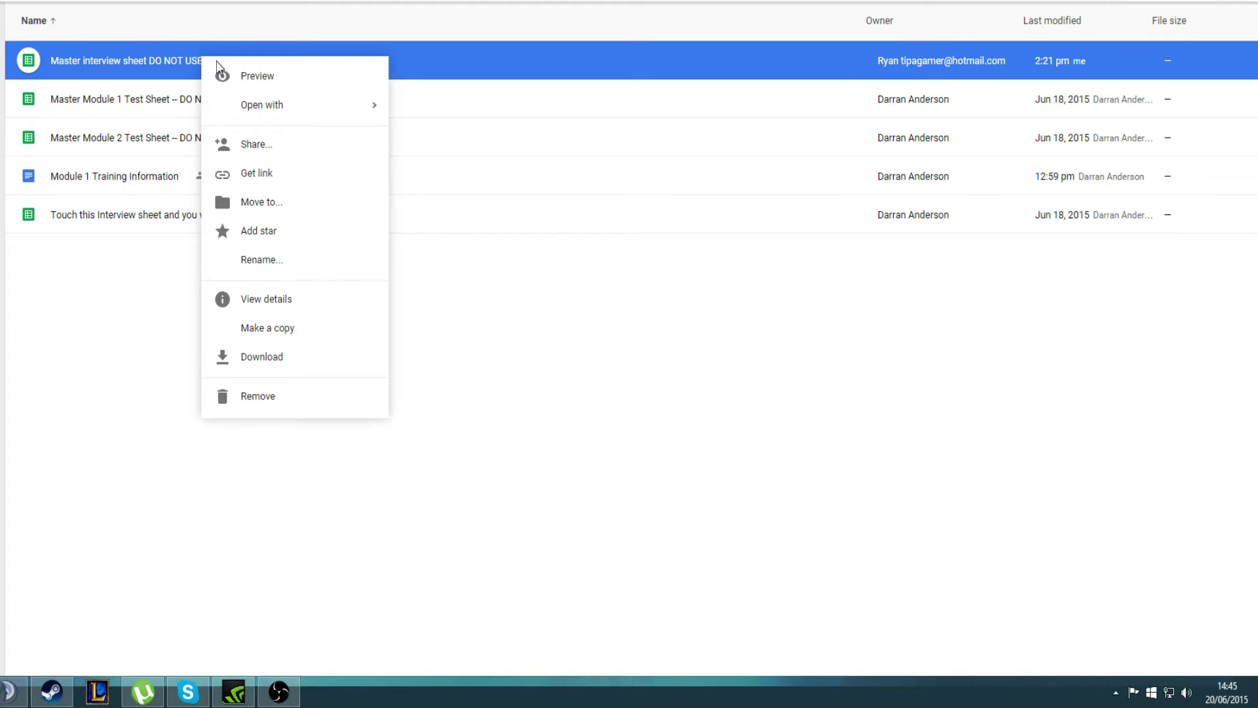
Step: Make a copy of the Master interview sheet DO NOT USE
left_click(284, 334)
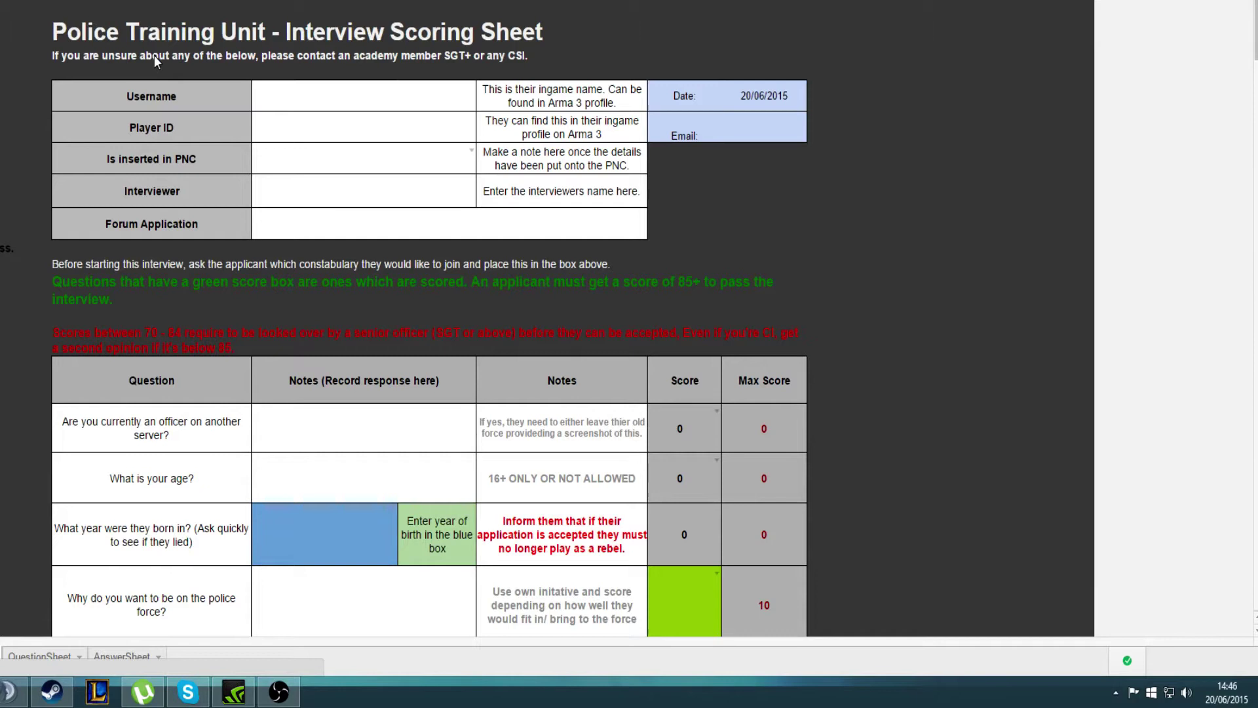
left_click(294, 102)
type("C")
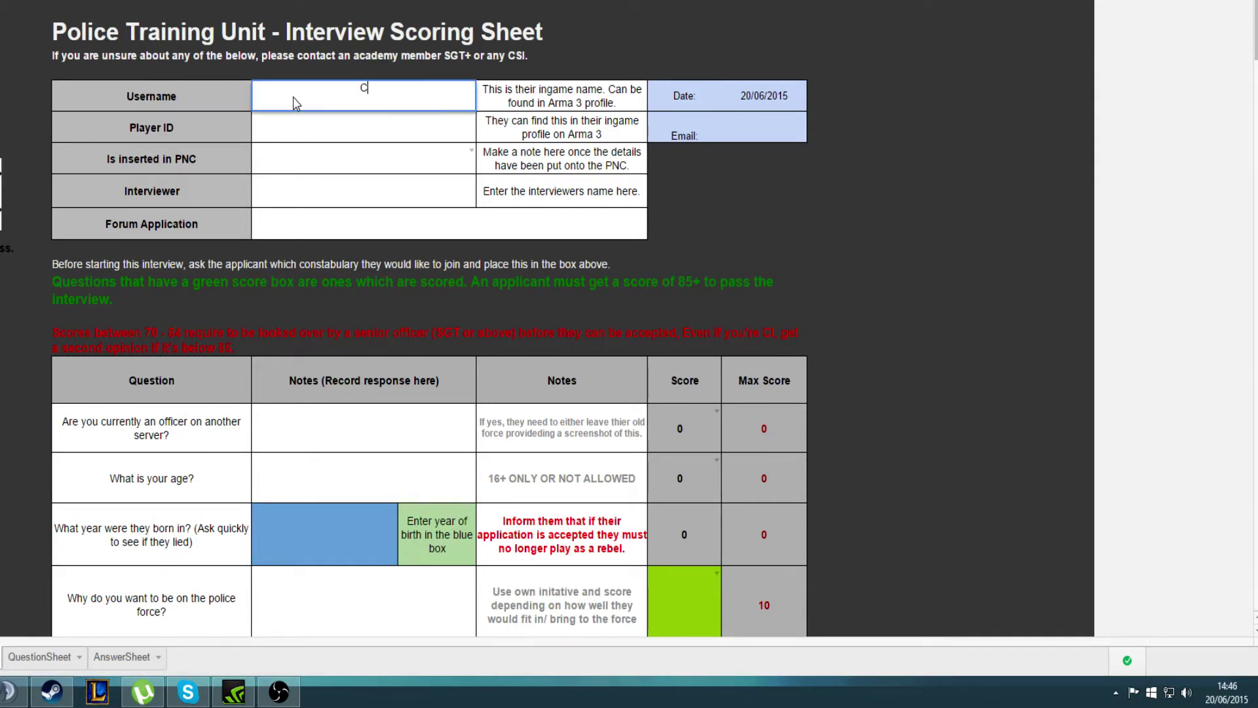
type("oolbreeze")
key("Tab")
left_click(376, 129)
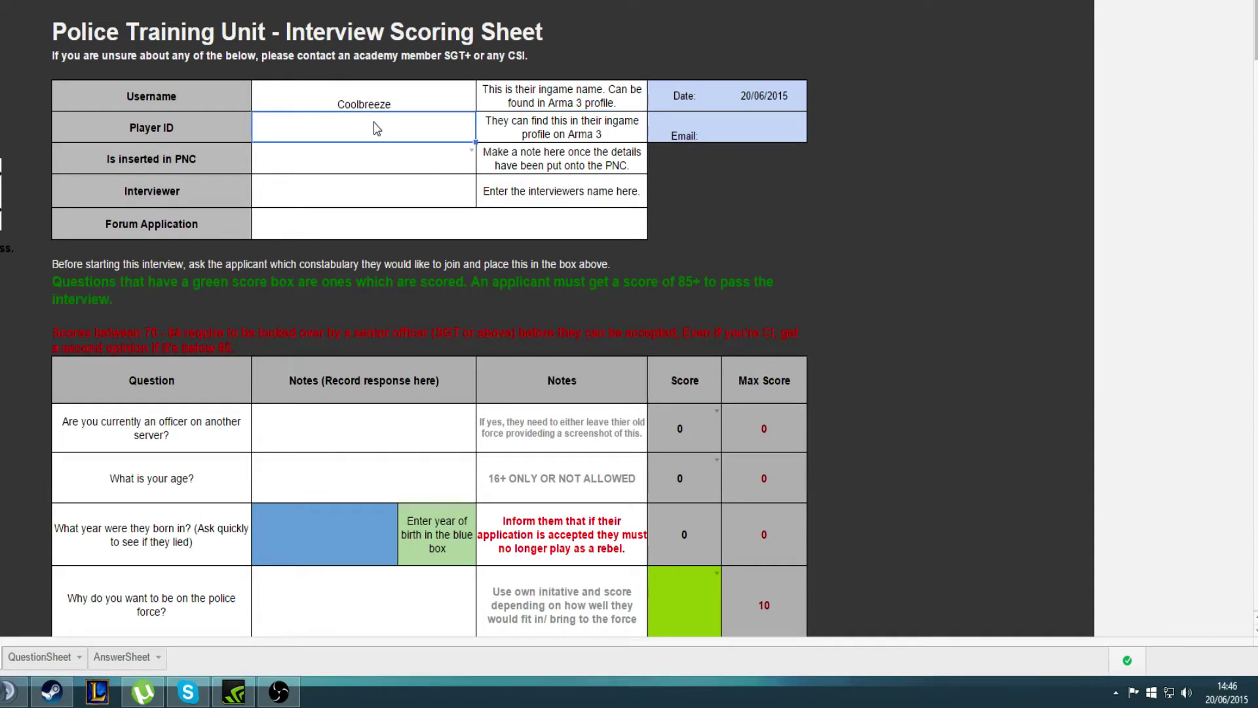
type("1231546513210")
key("Return")
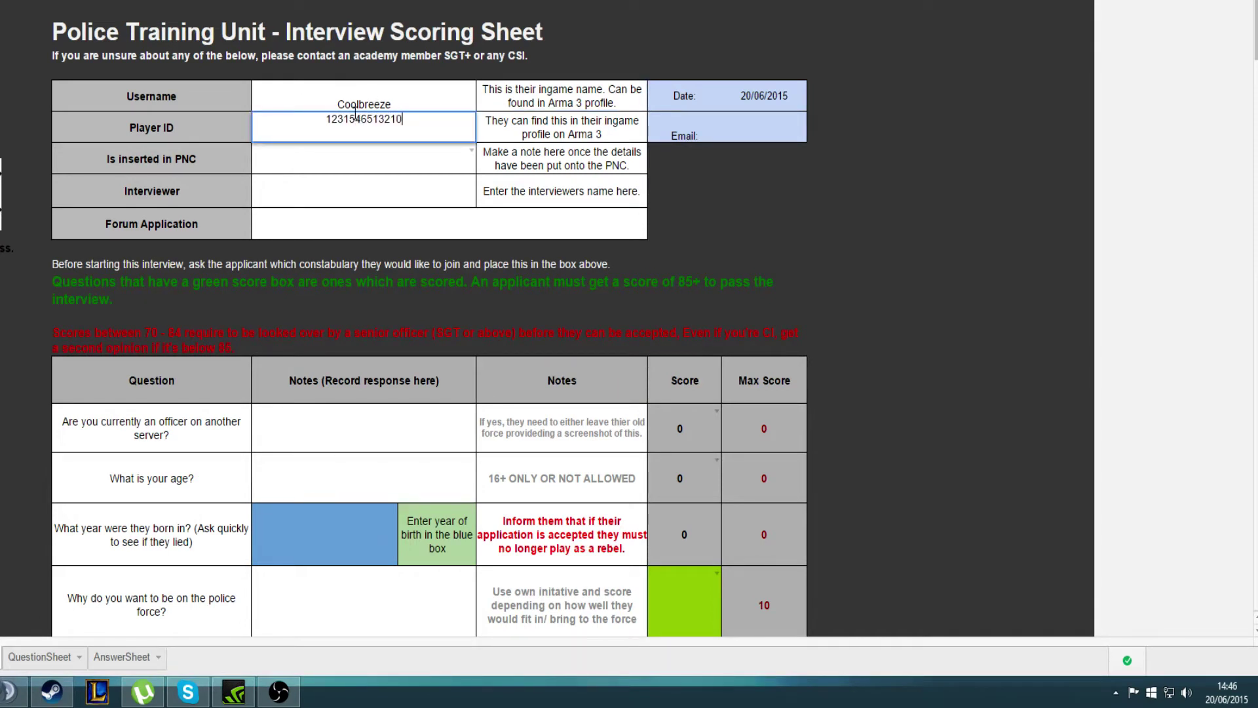
Step: Set Is inserted in PNC to No and Interviewer to ME
double_click(364, 159)
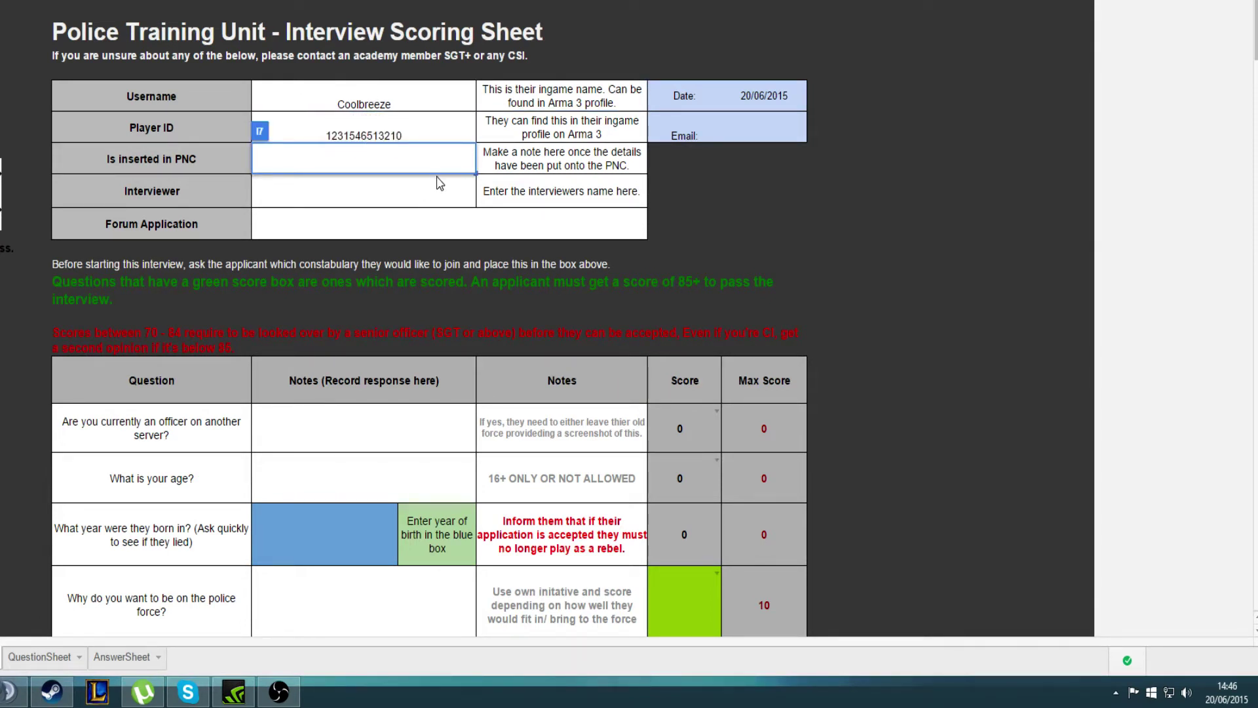
left_click(467, 150)
left_click(266, 206)
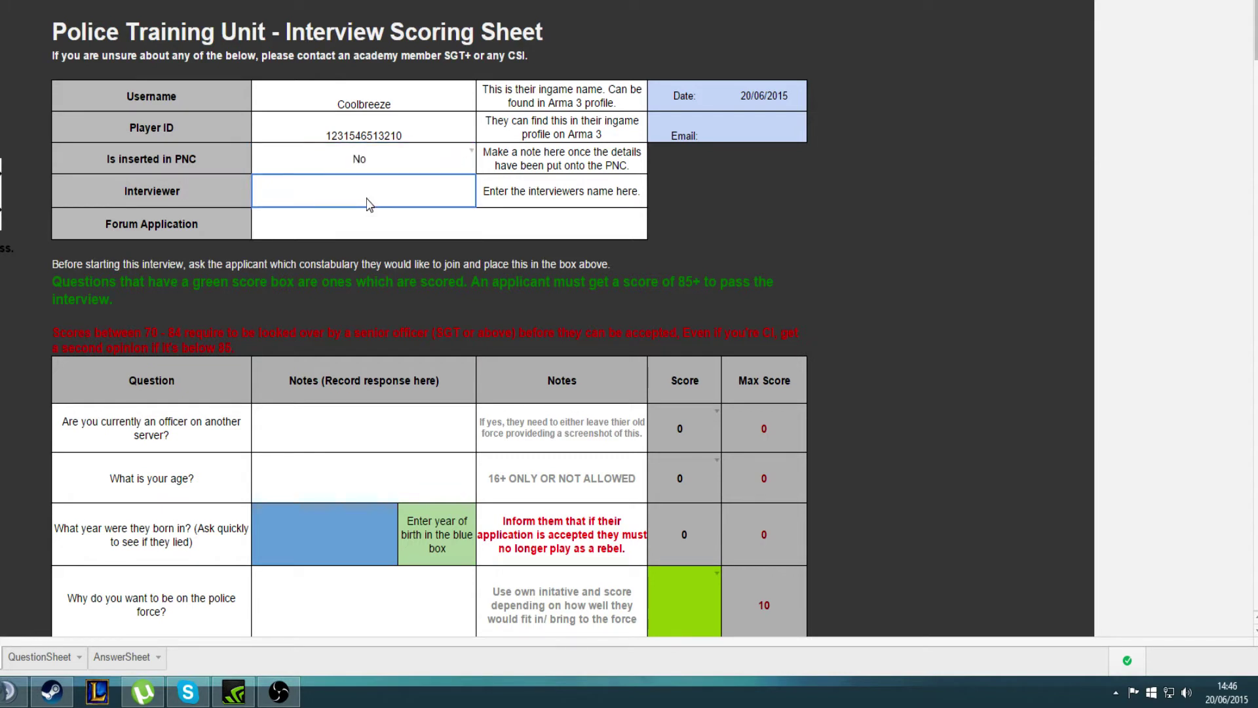
double_click(369, 204)
type("ME")
key("Tab")
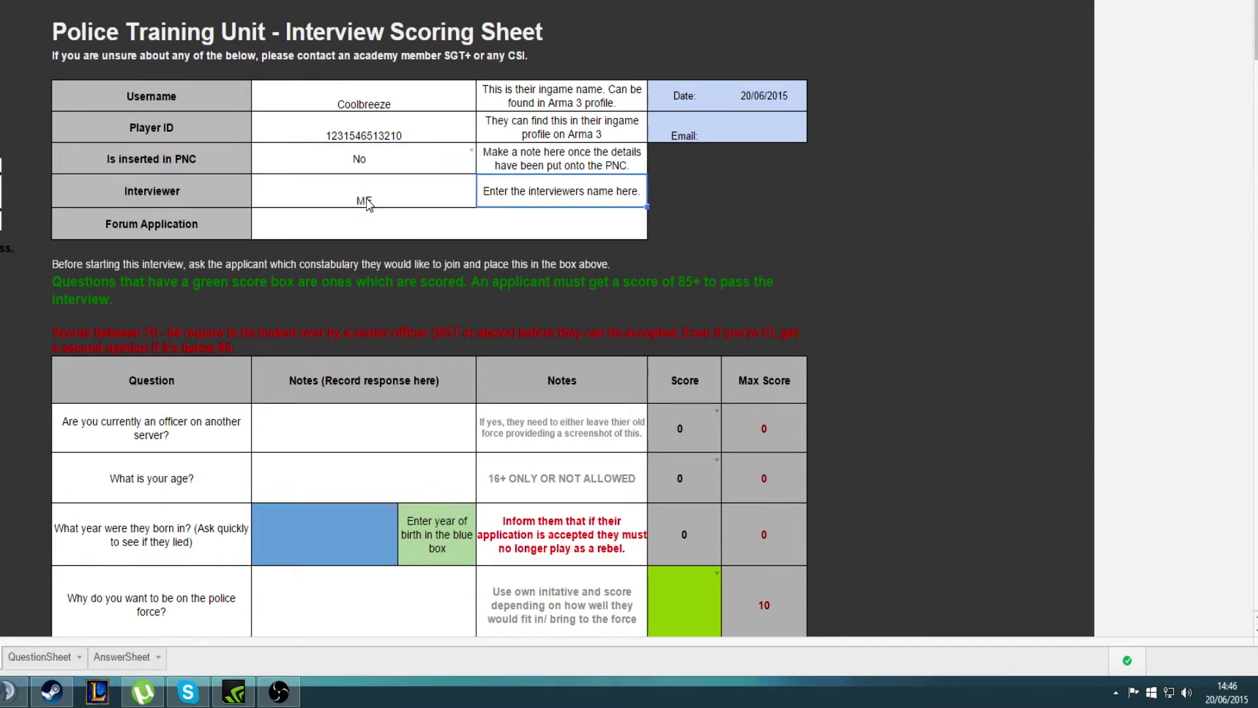
Step: Enter the forum application note in the Forum Application field
double_click(362, 223)
type("D")
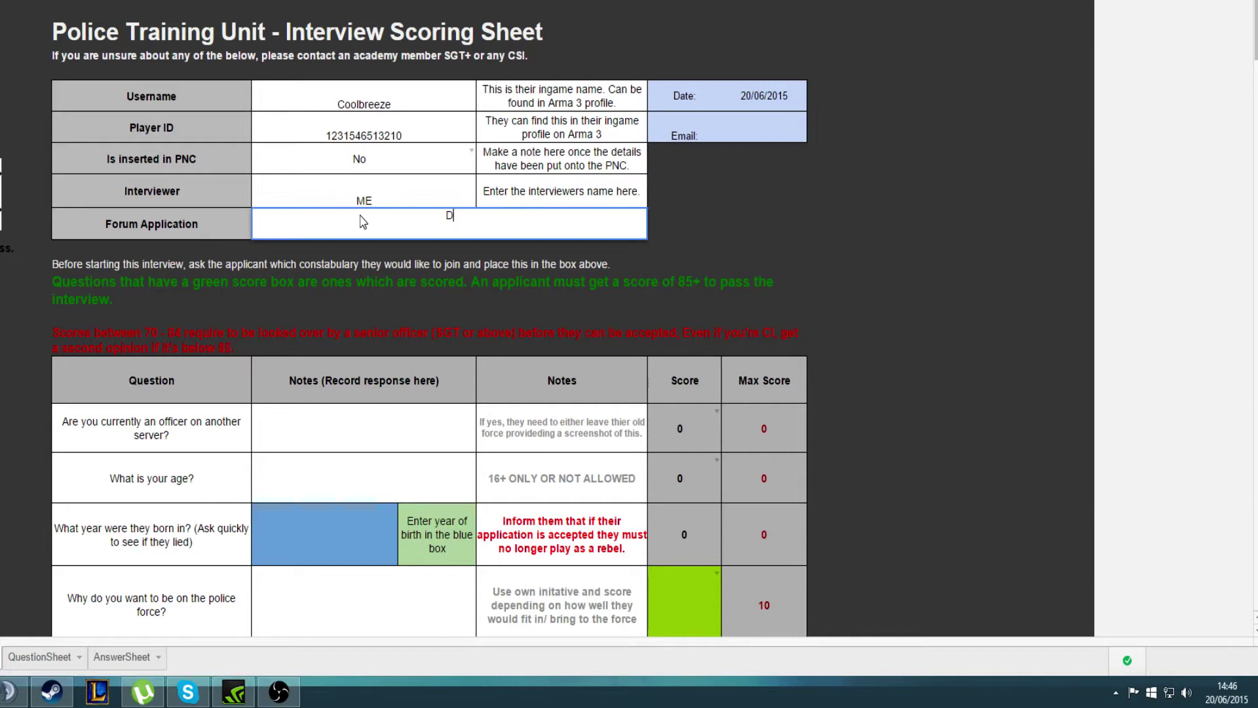
type("on't need one be")
type("cause")
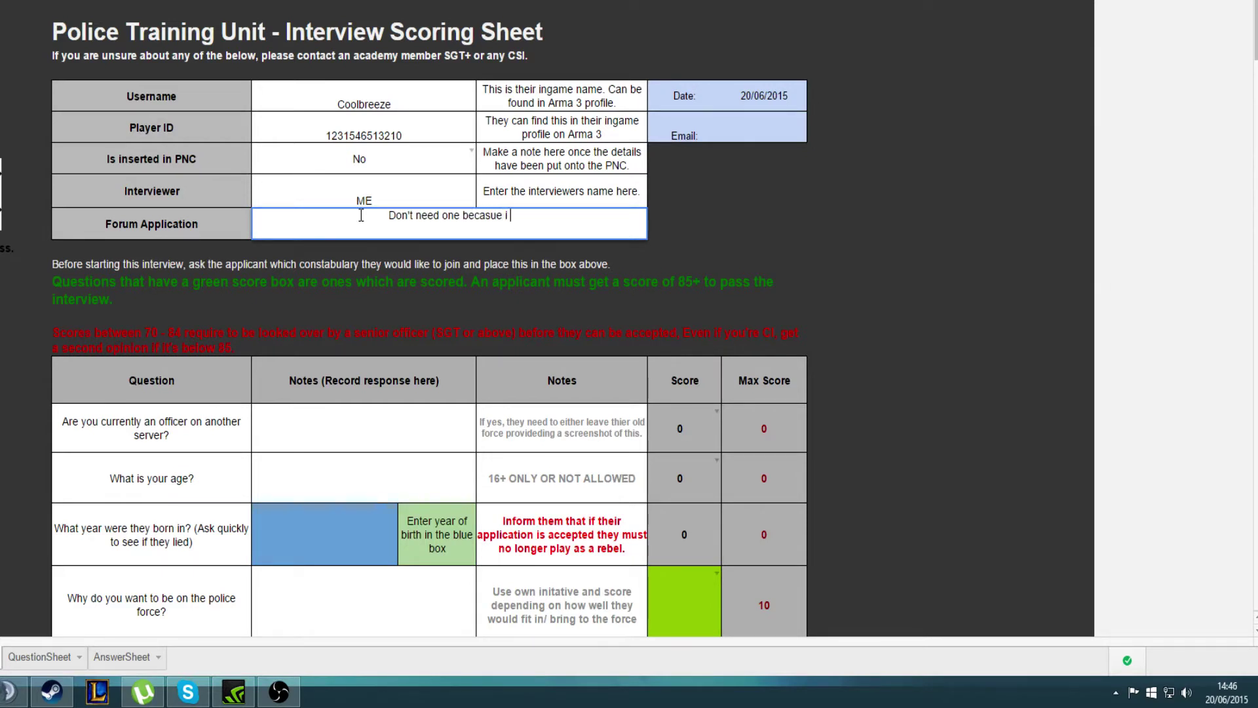
key("BackSpace")
key("BackSpace")
key("BackSpace")
key("BackSpace")
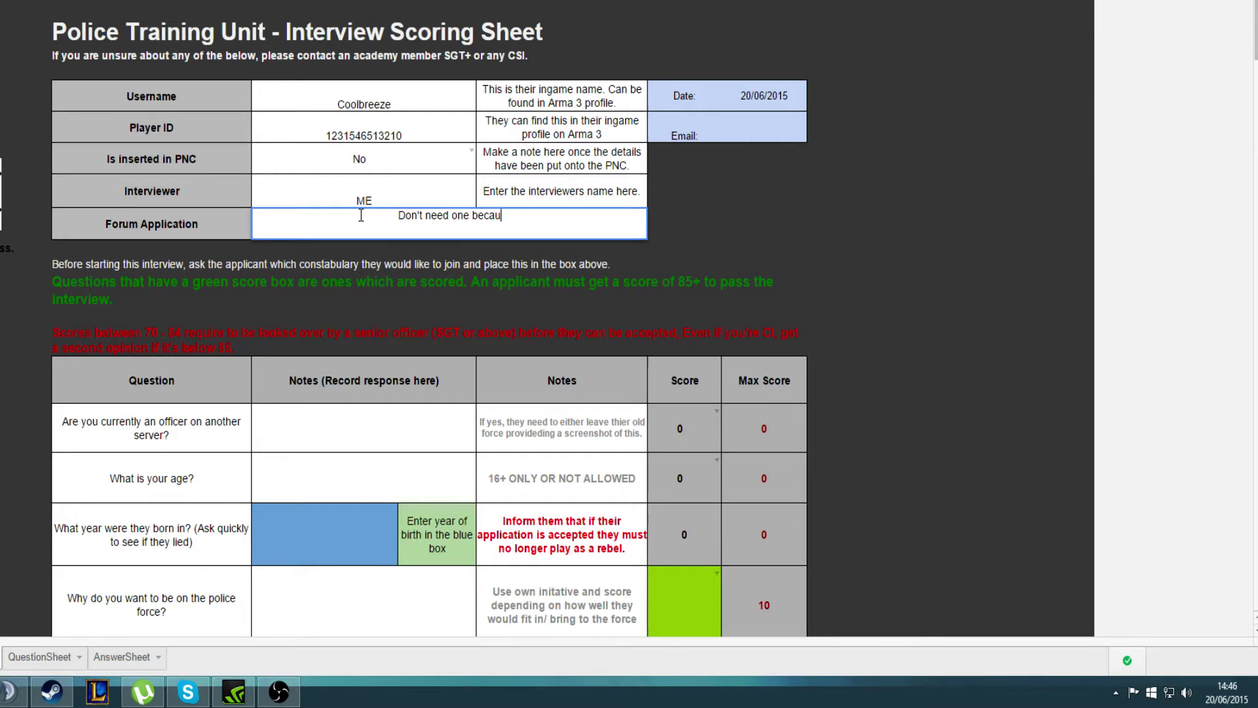
type("ause")
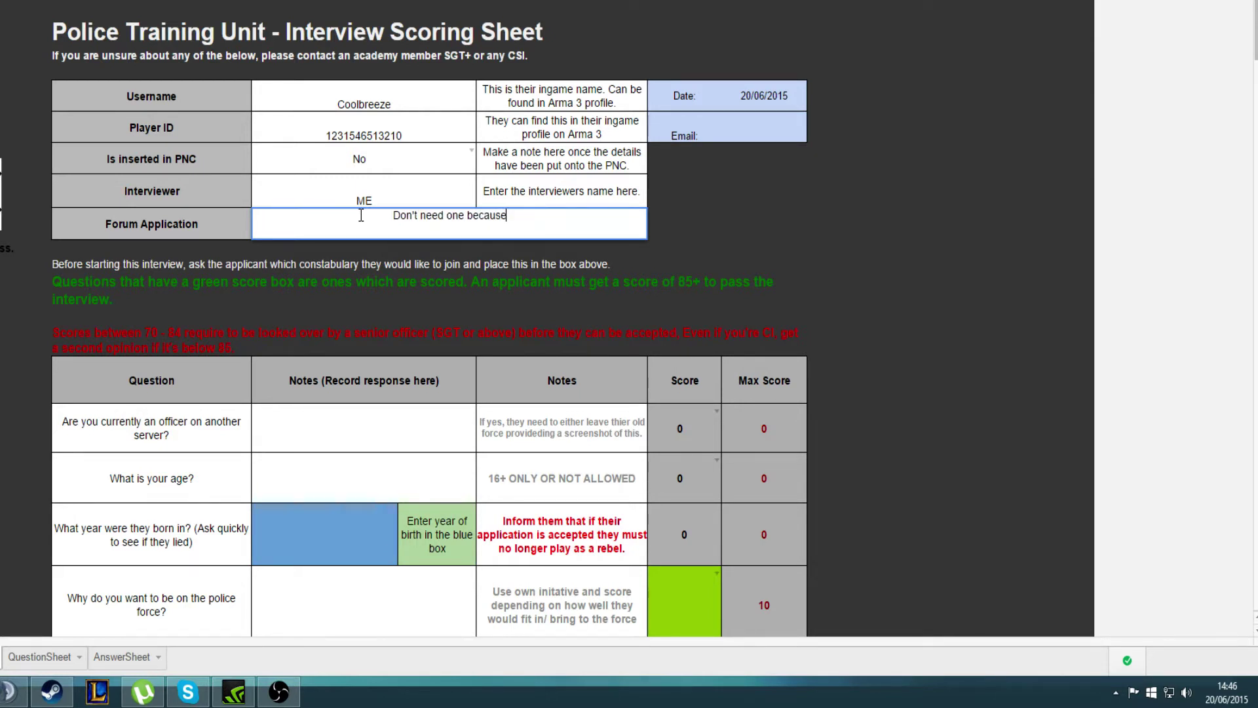
type(" i am awesome")
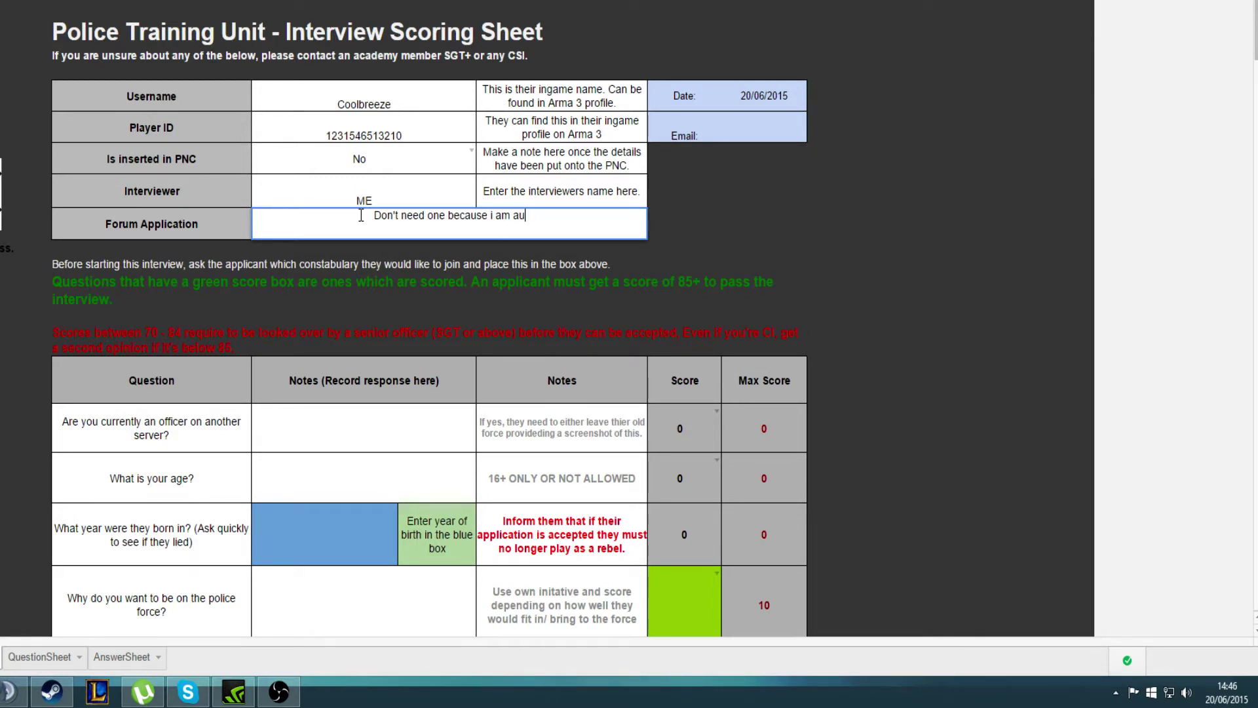
key("Return")
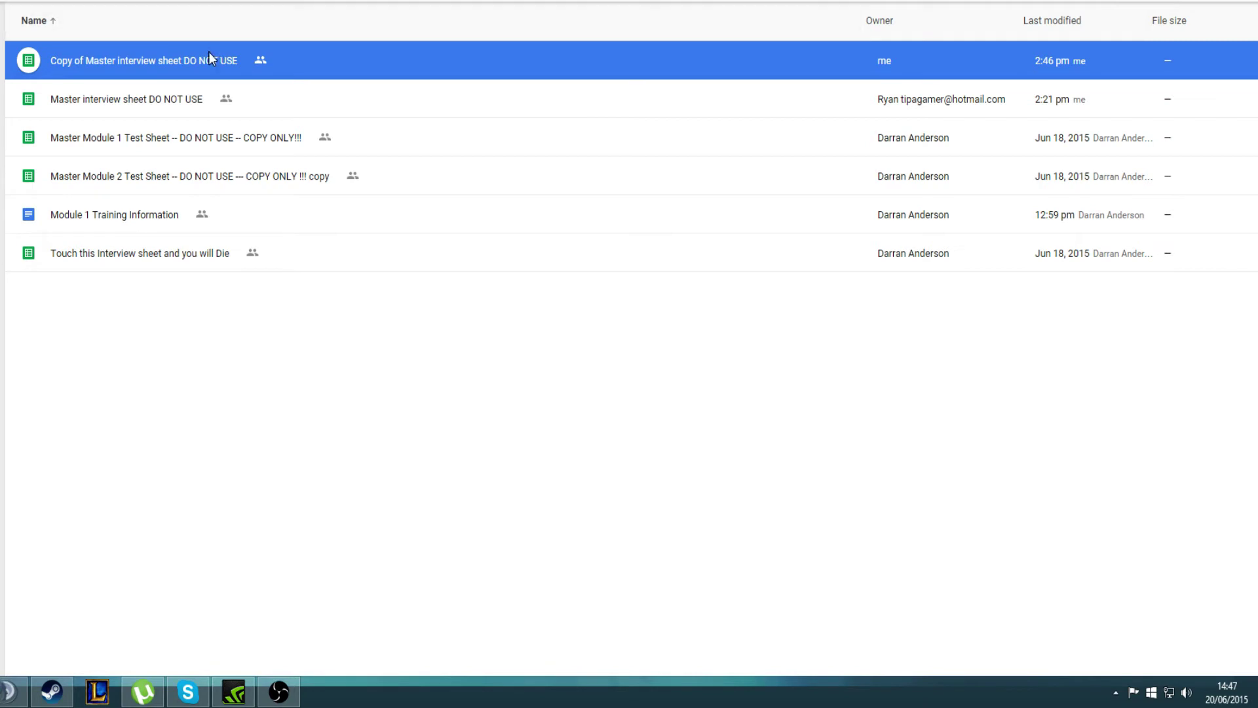
Step: Rename Copy of Master interview sheet to Coolbreeze's Interview
right_click(69, 61)
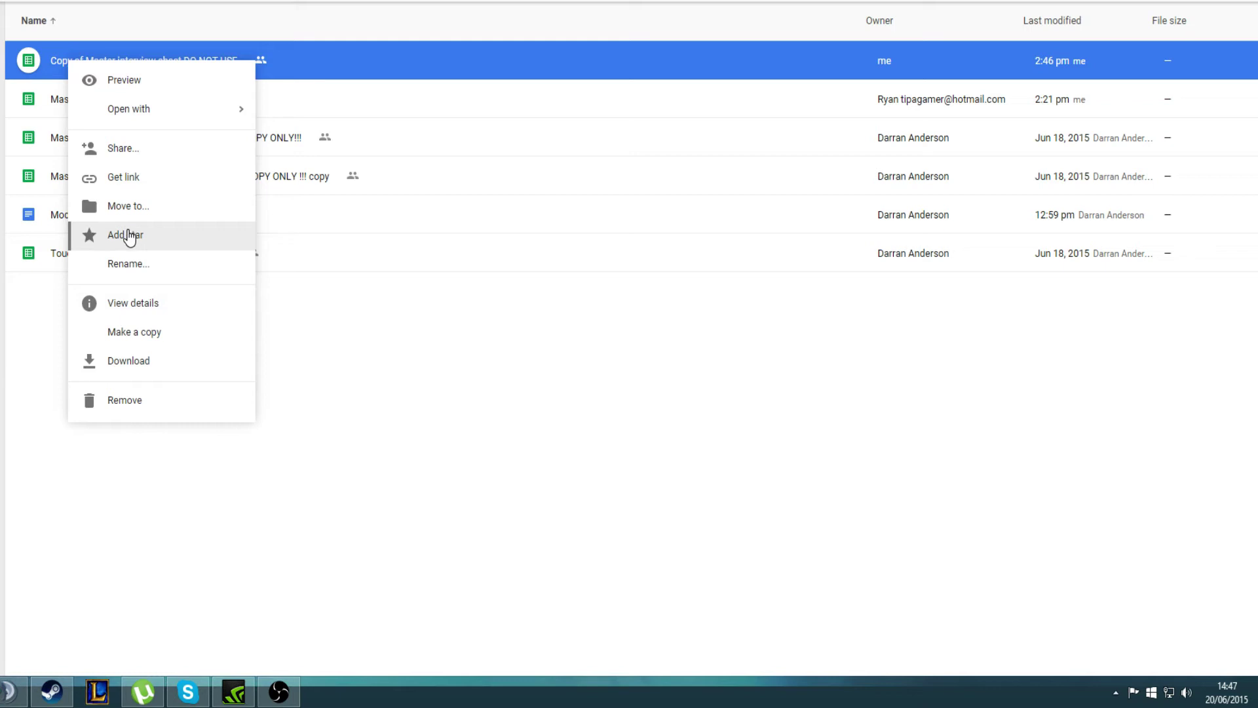
left_click(127, 263)
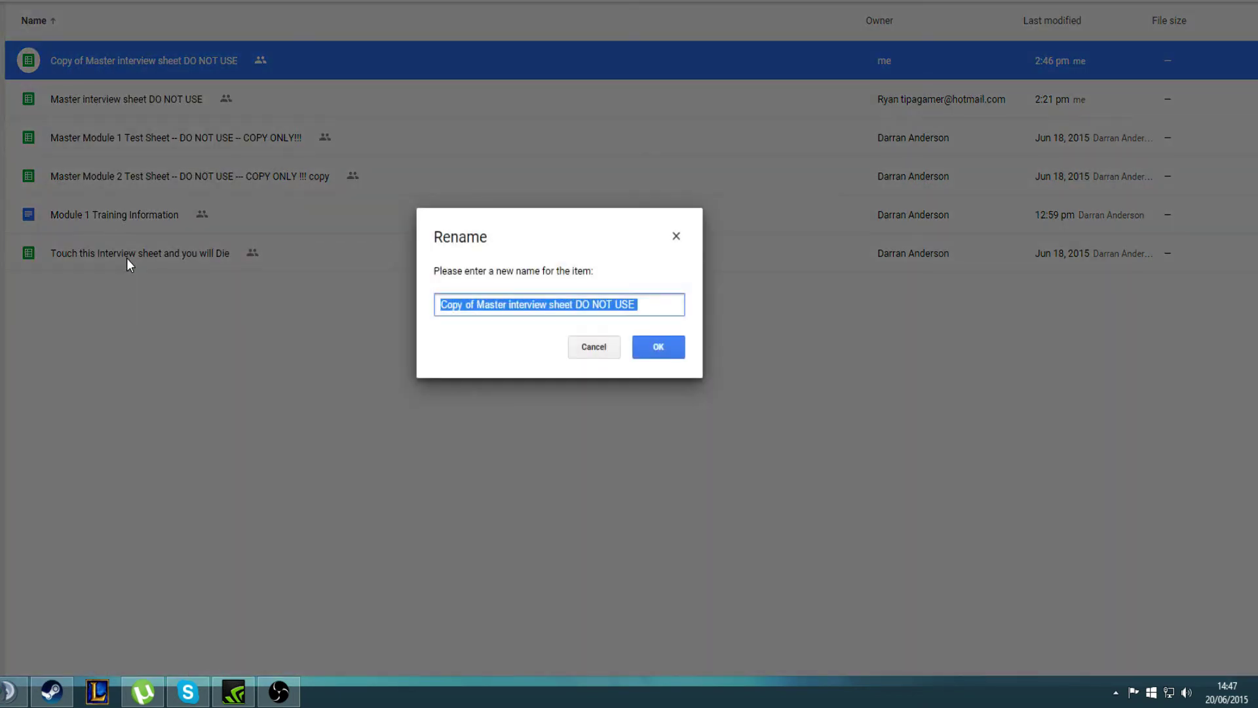
type("Coolbreeze")
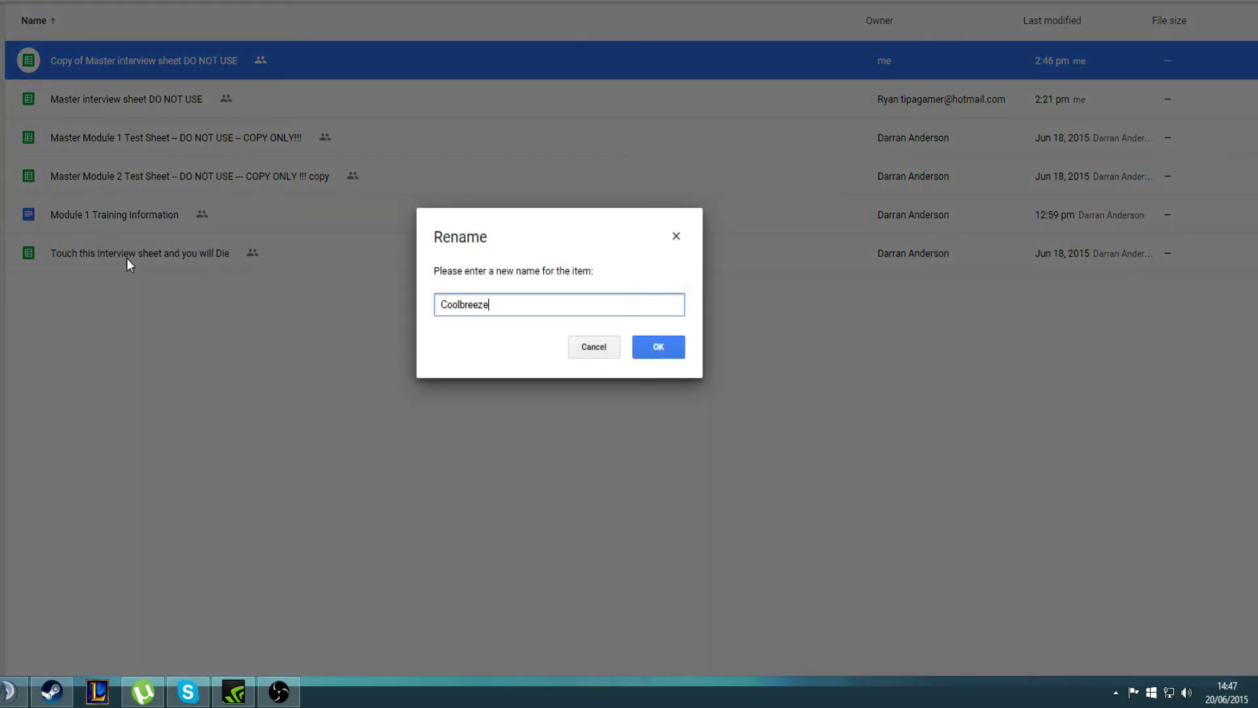
type("'s Interview")
key("Return")
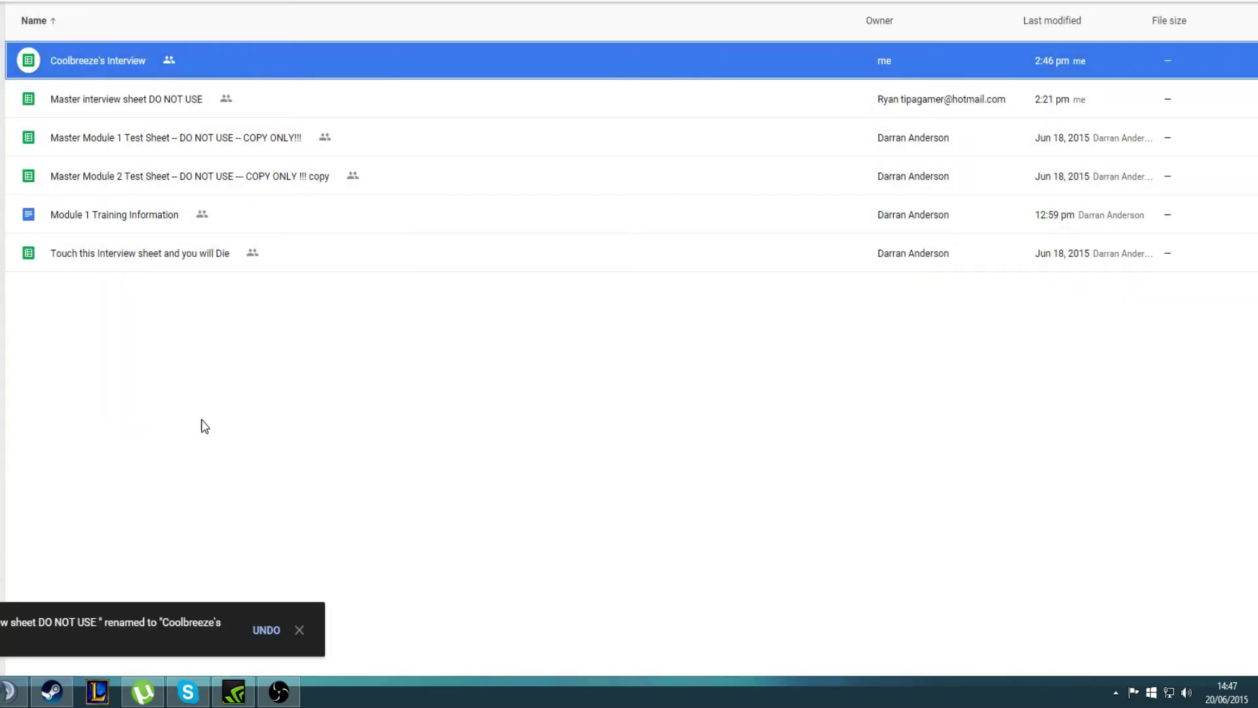
Step: Start Move to for Coolbreeze's Interview and browse down into Academy TO Drive (Master)
right_click(134, 61)
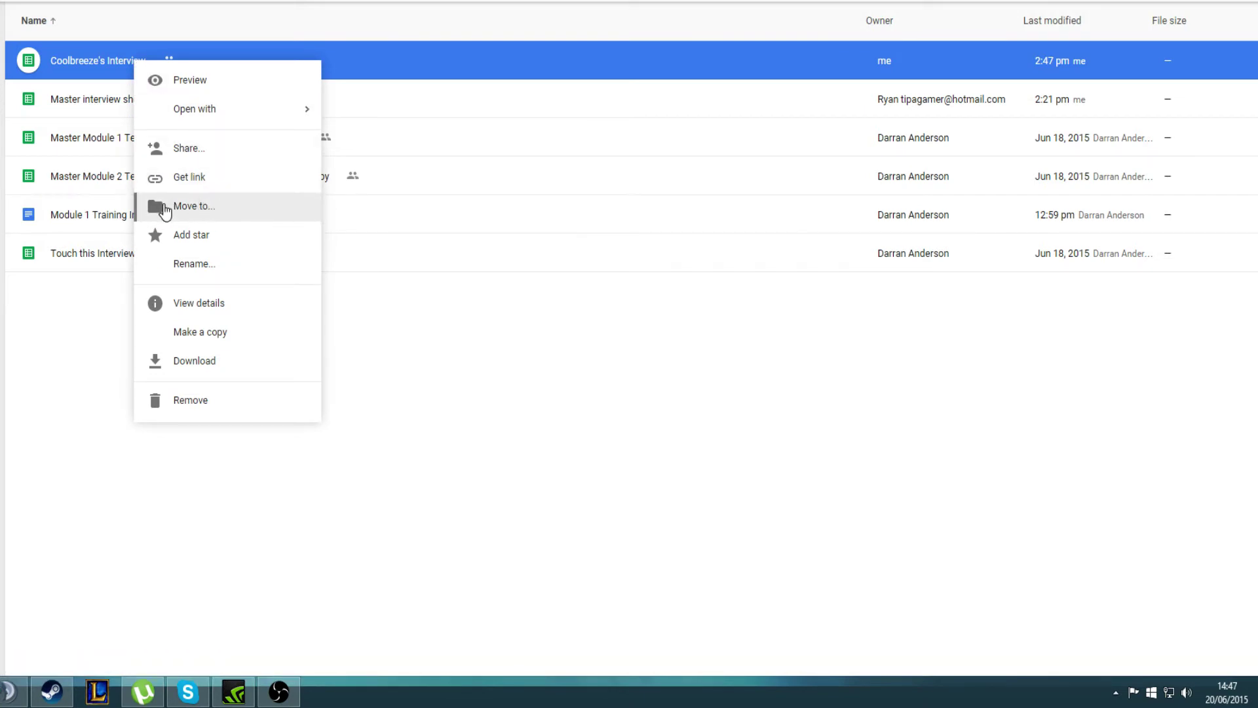
left_click(200, 209)
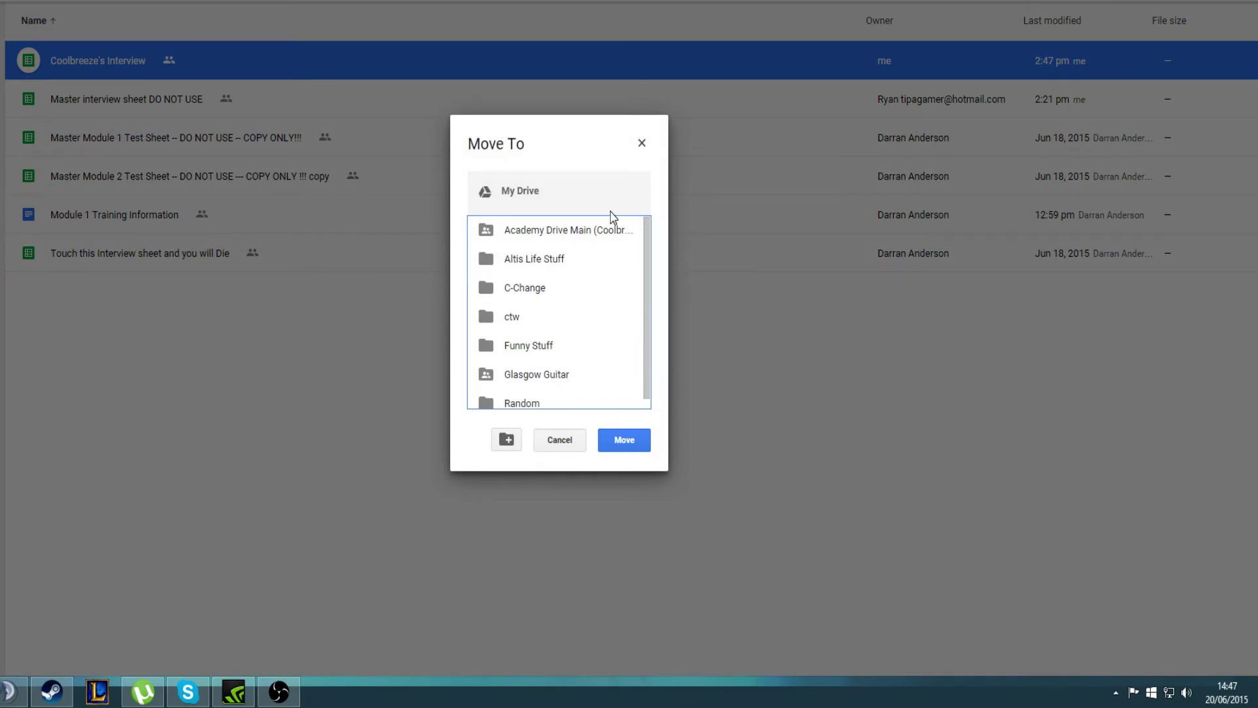
left_click(543, 236)
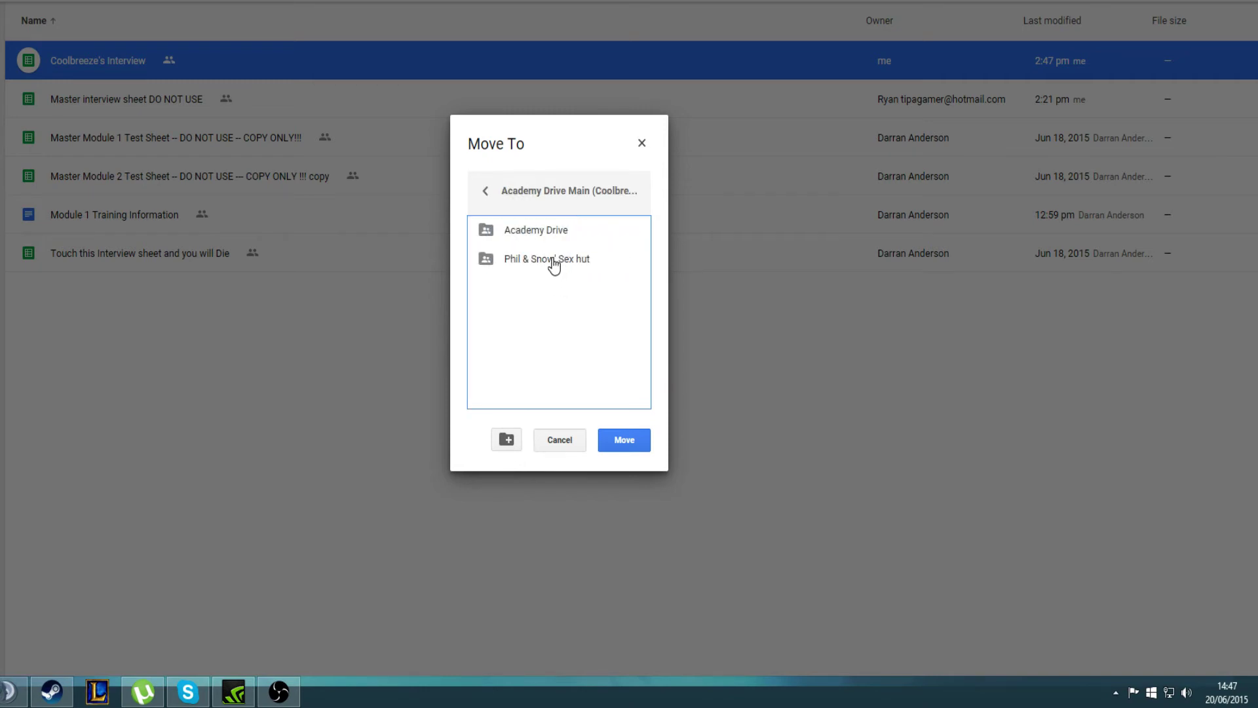
double_click(553, 262)
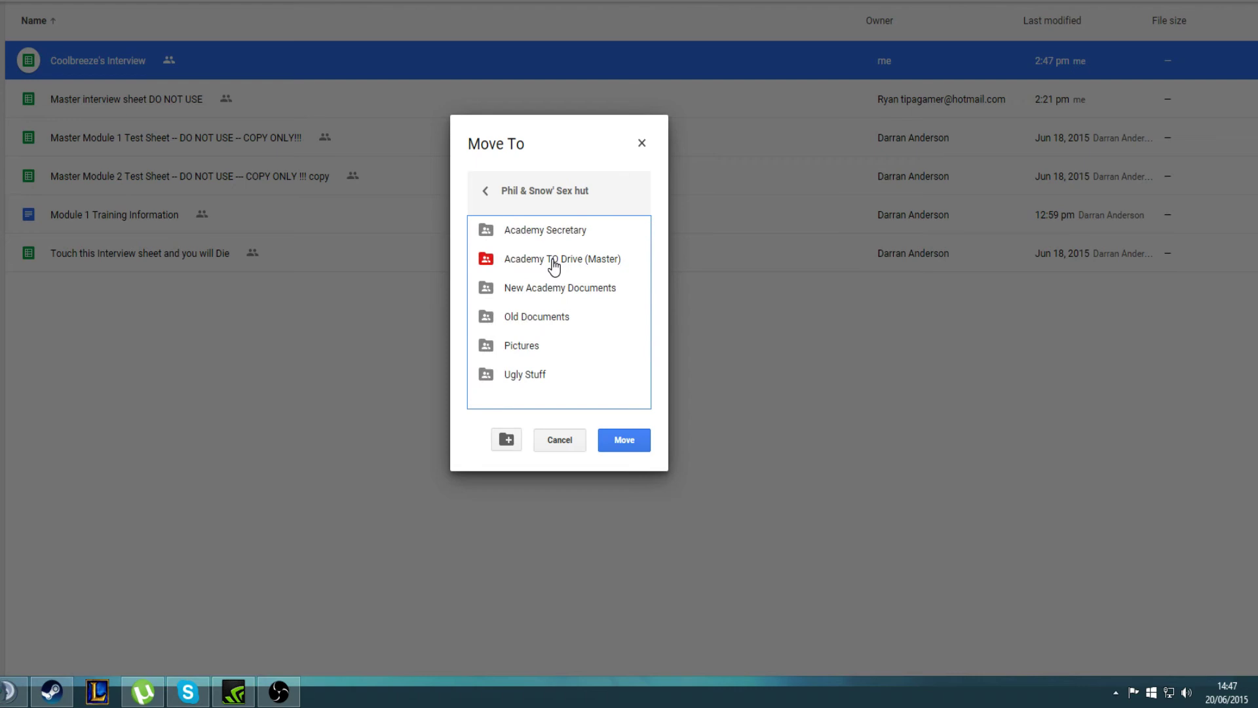
double_click(553, 262)
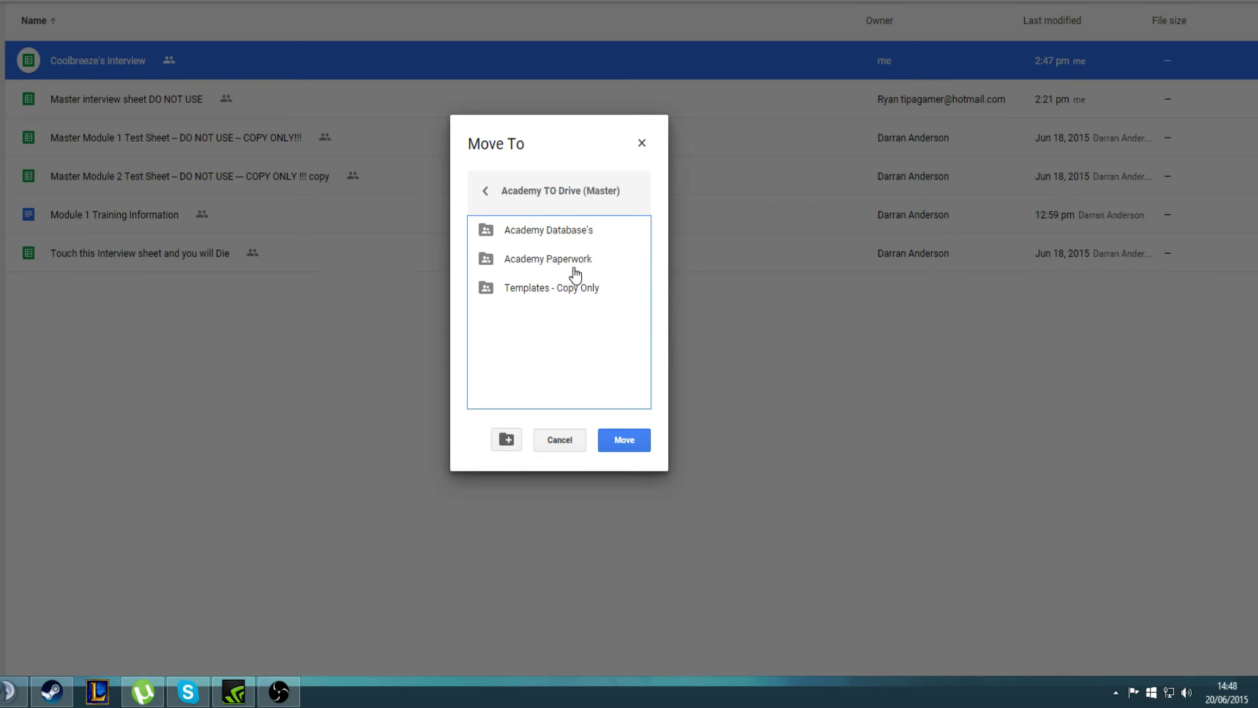
Step: Browse into Academy Paperwork and then into the Interviews folder
left_click(574, 266)
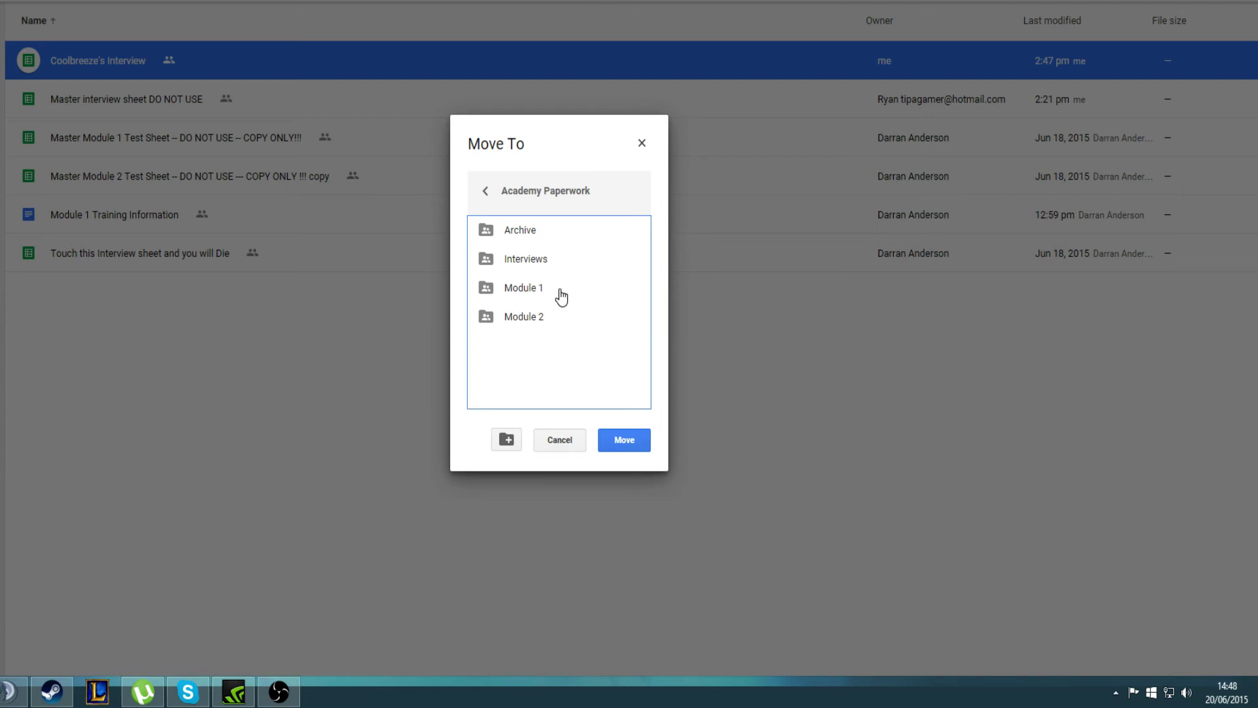
left_click(520, 261)
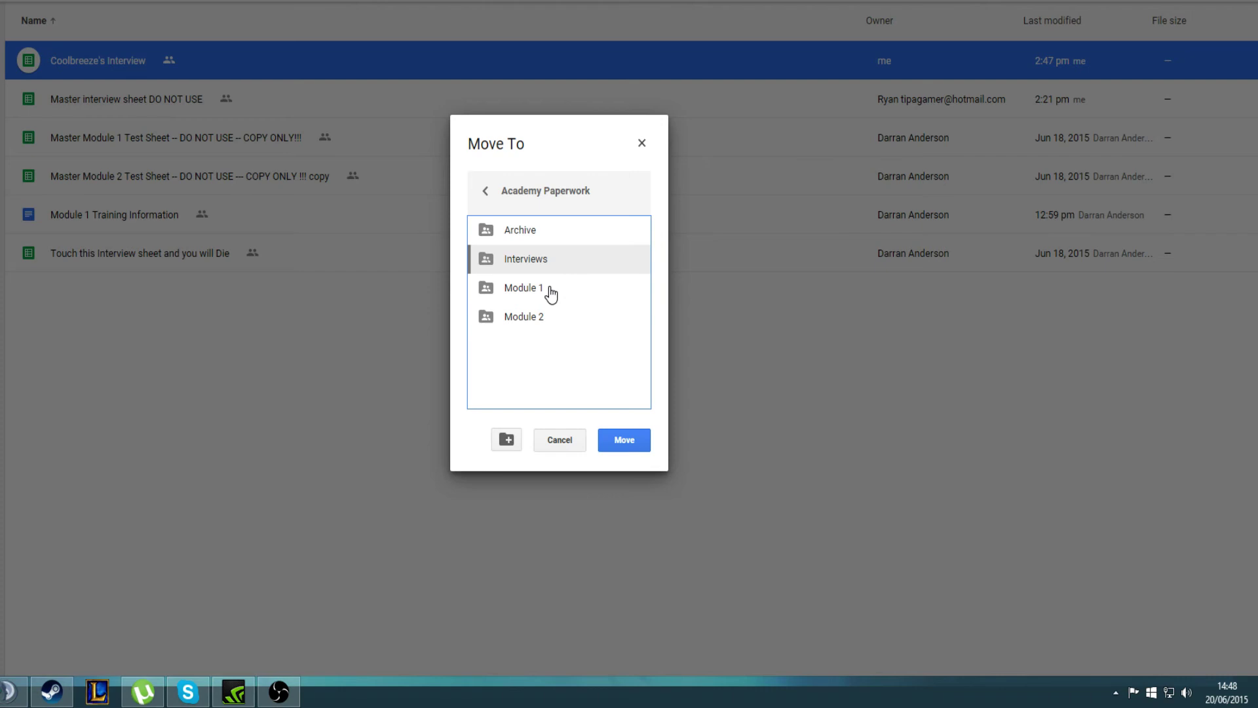
left_click(550, 289)
left_click(538, 319)
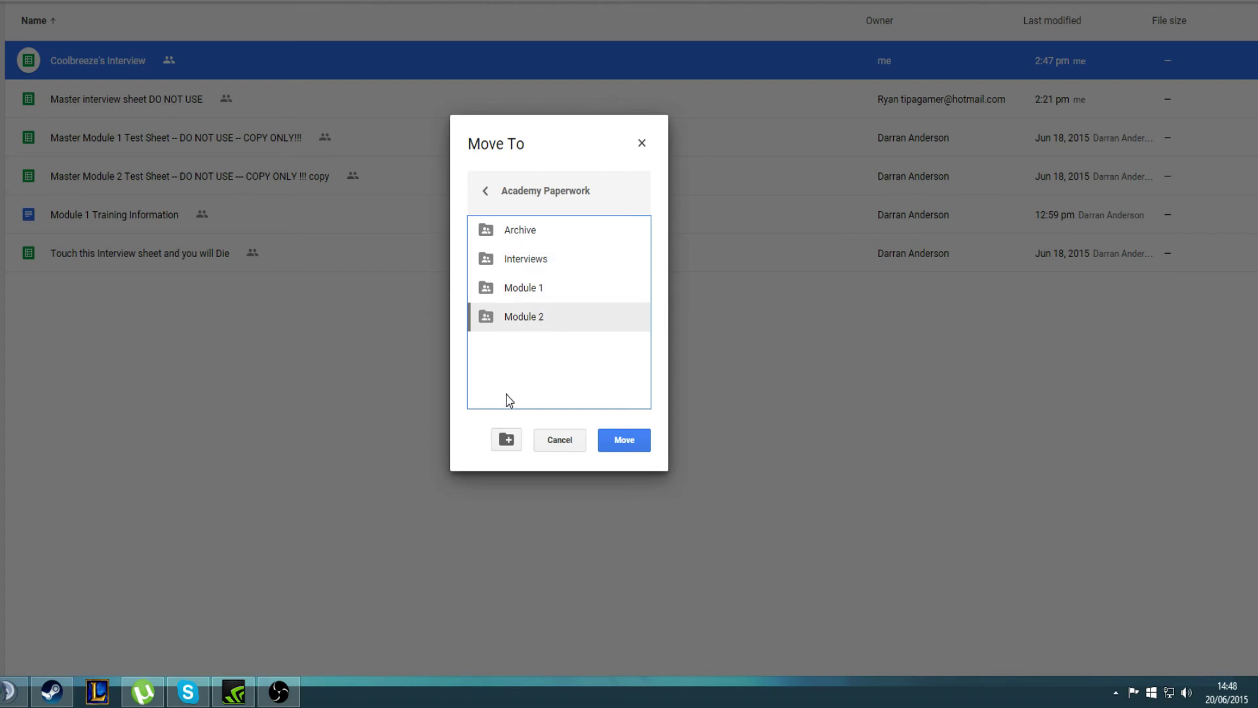
double_click(540, 261)
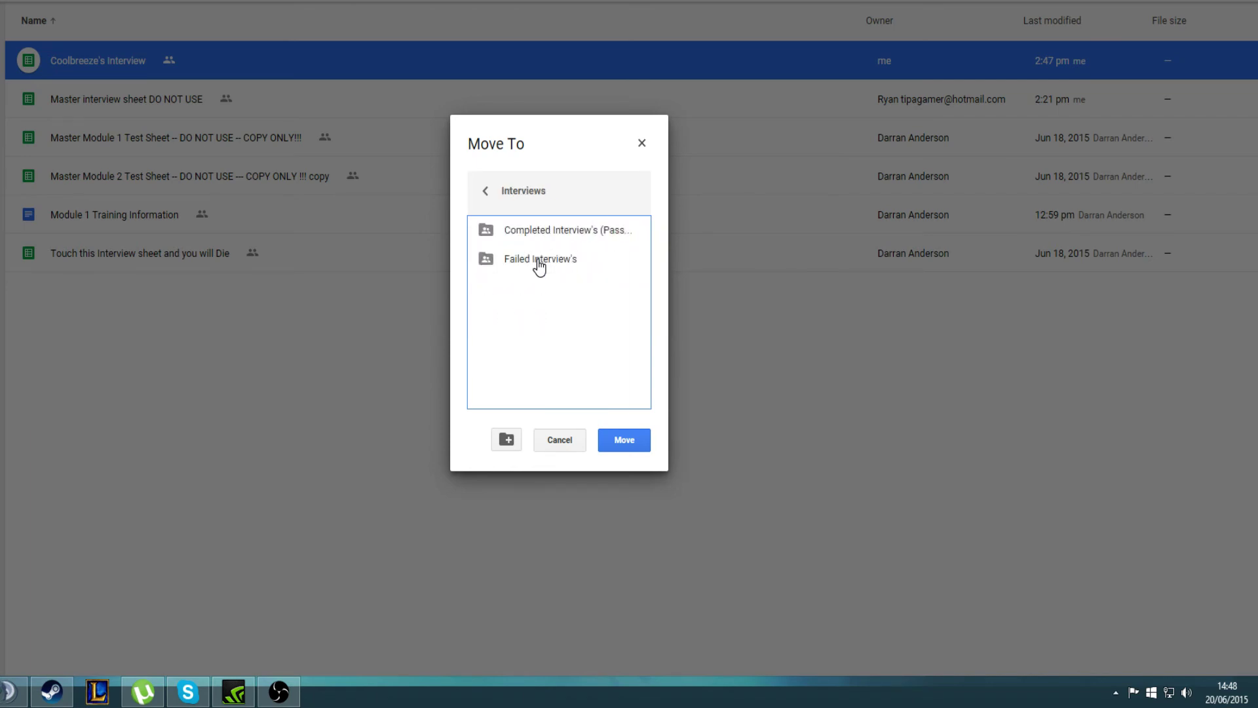
Step: Browse into the empty Failed Interview's folder as a candidate destination
left_click(553, 236)
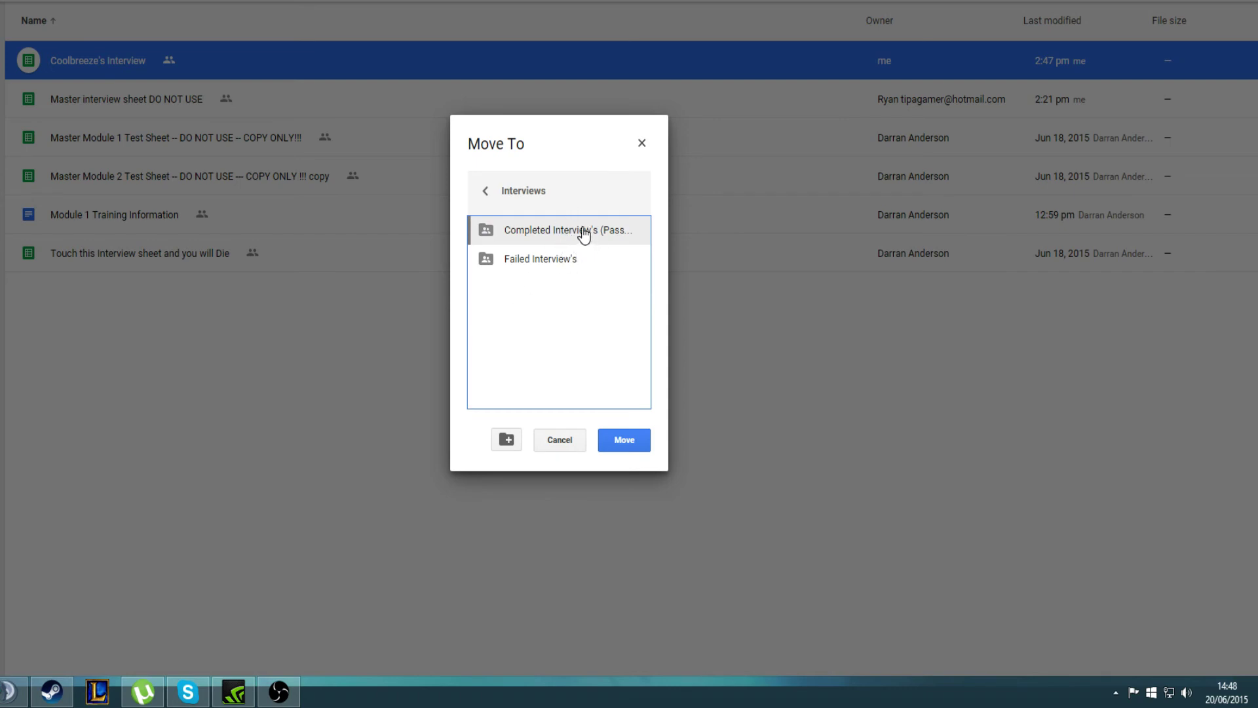
left_click(545, 261)
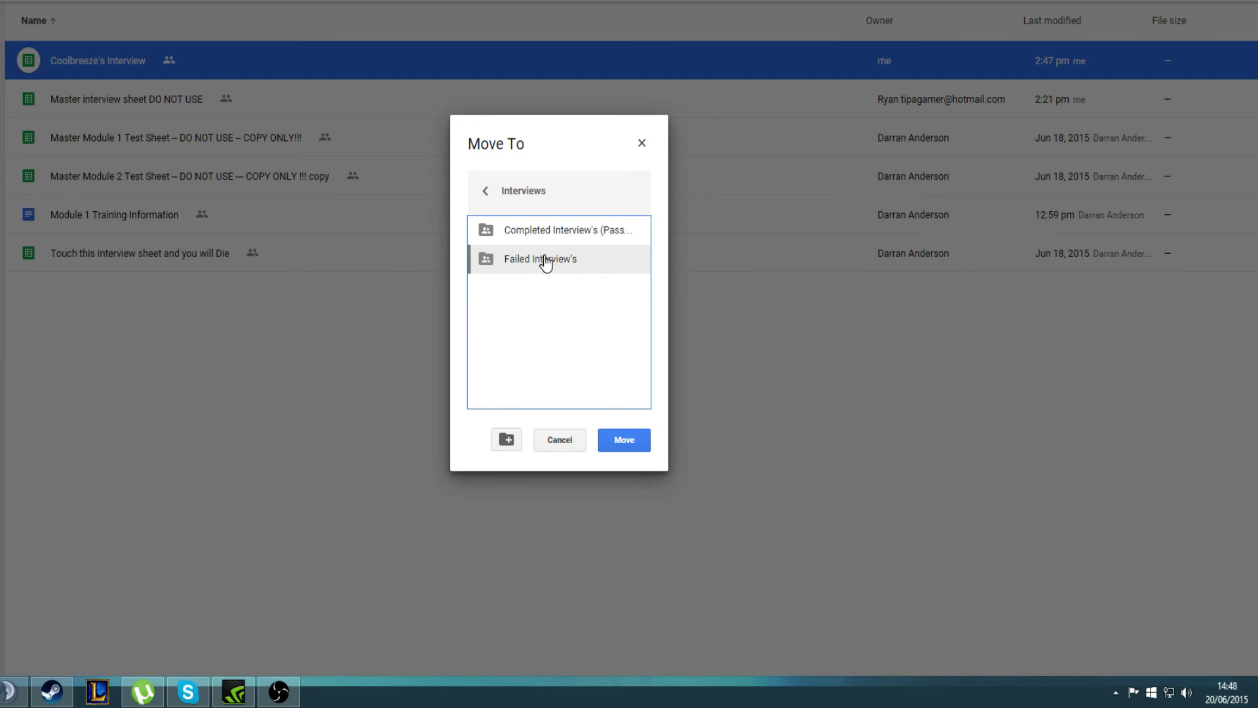
double_click(545, 261)
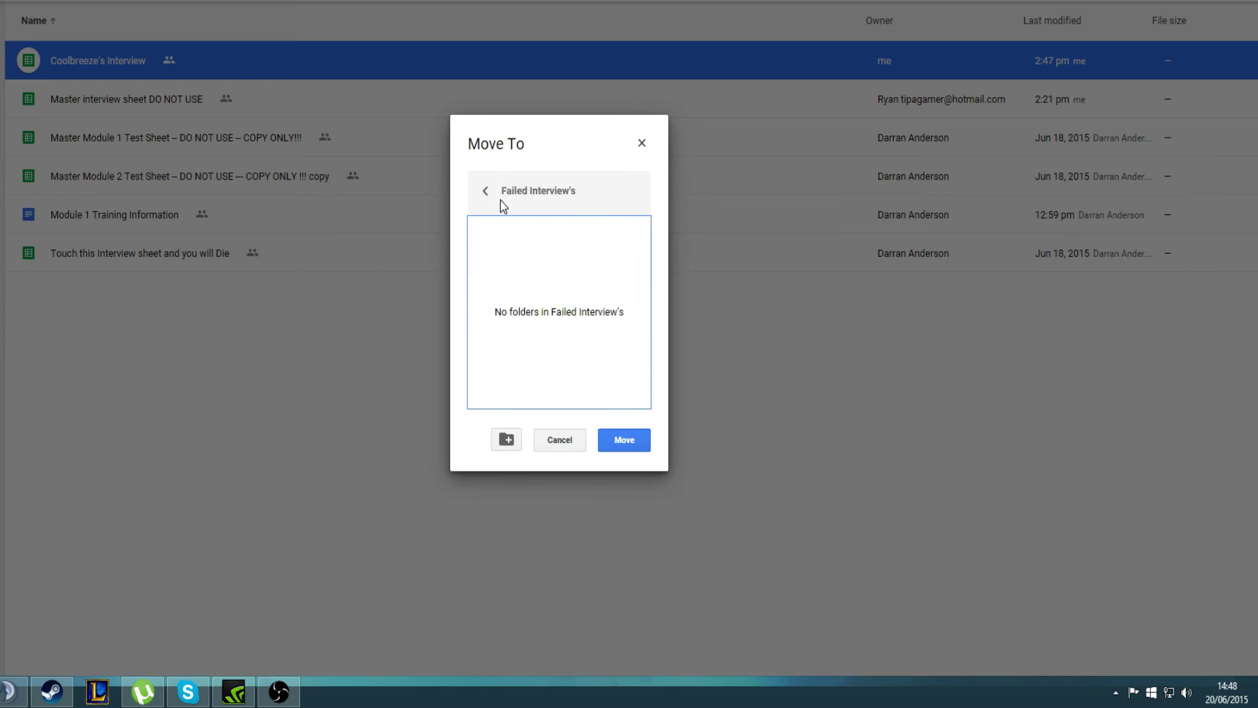
Step: Check Completed Interview's (Passed), then go back up to Academy Paperwork
left_click(485, 191)
double_click(570, 229)
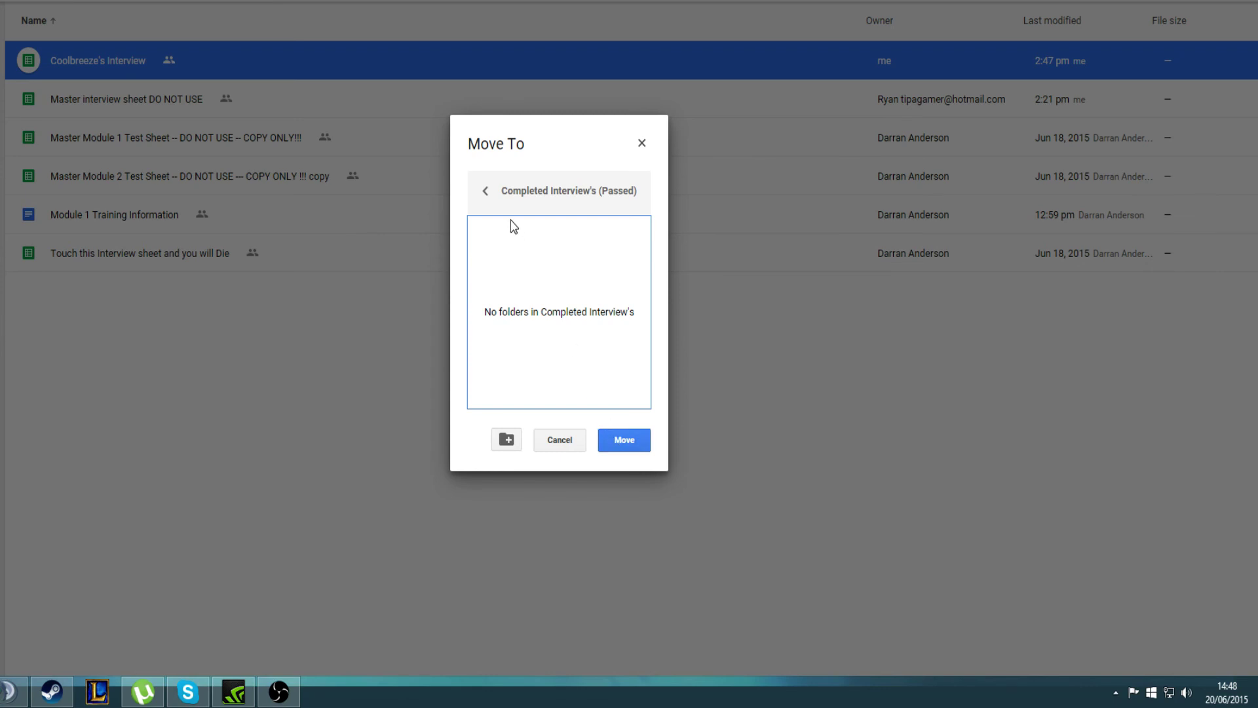
left_click(490, 190)
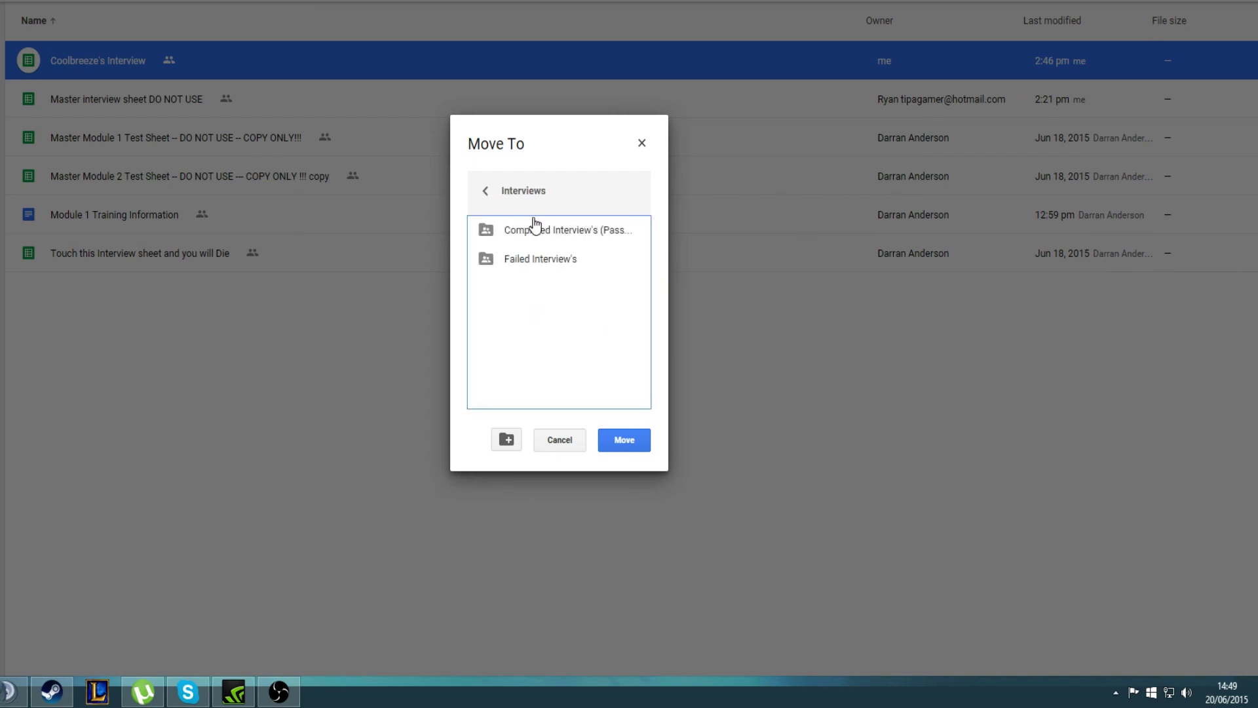
left_click(485, 190)
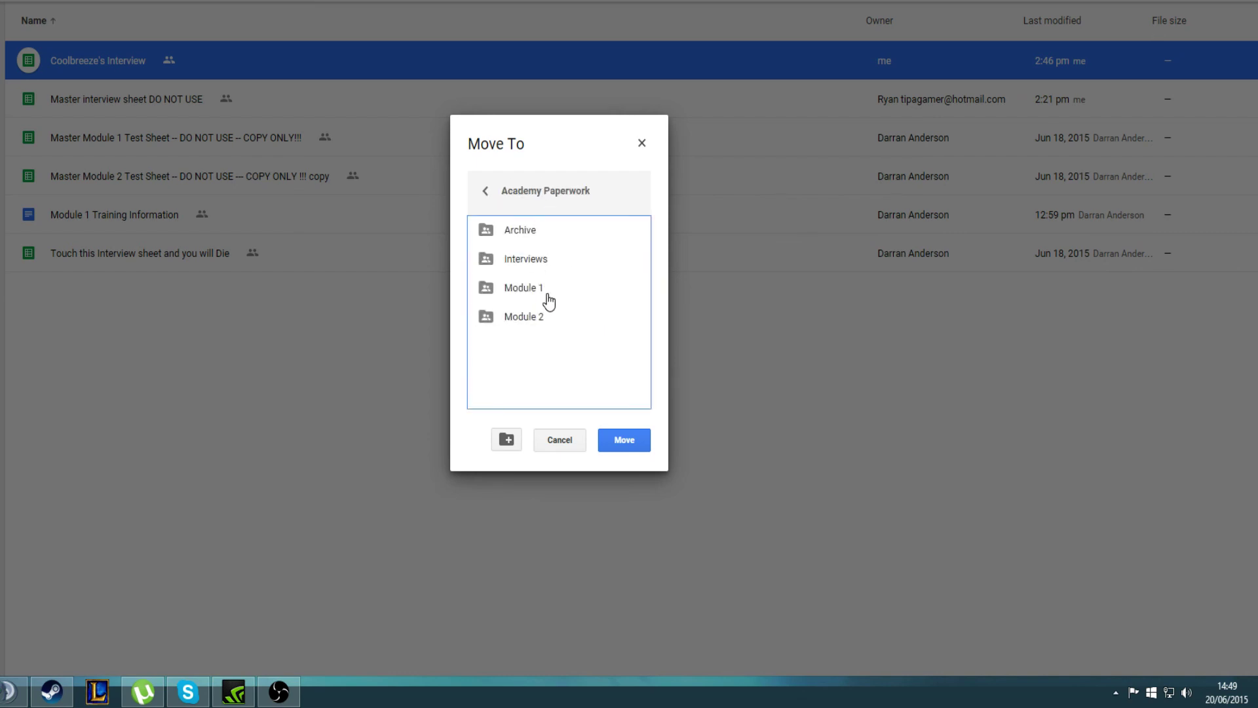
Step: Move the sheet into Academy Paperwork, confirming removal from the shared templates folder
left_click(624, 440)
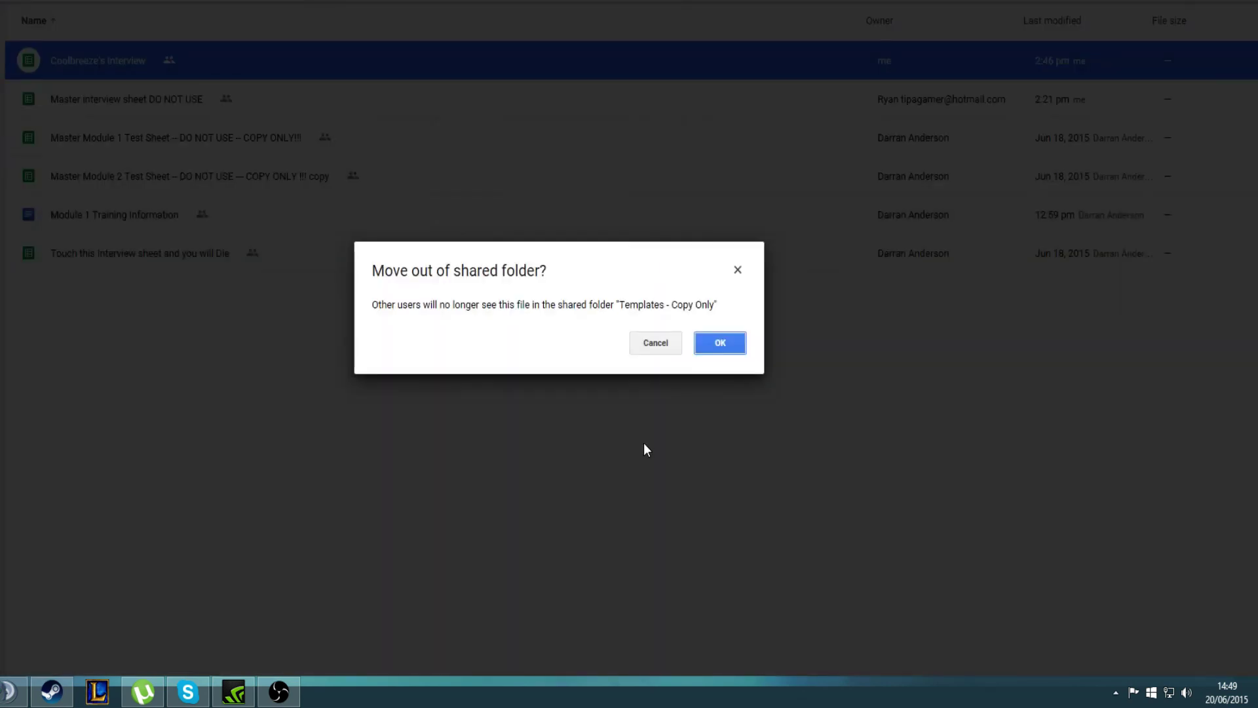
left_click(720, 342)
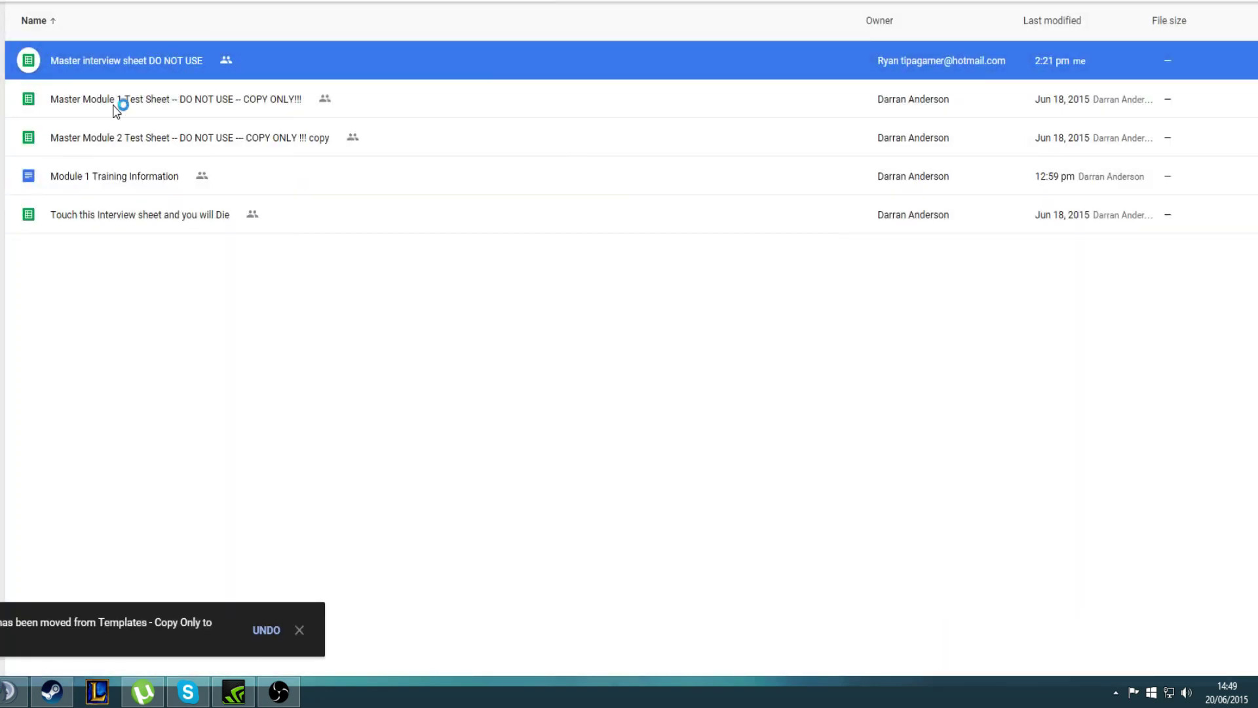
right_click(129, 177)
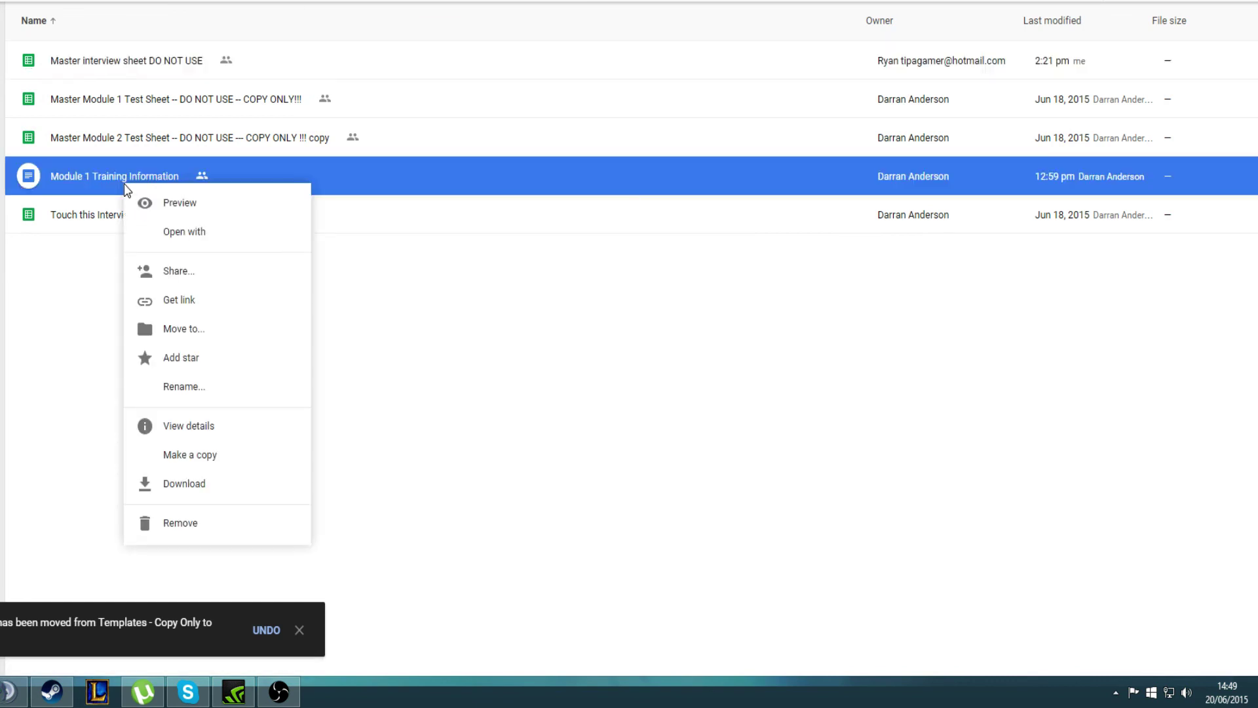
left_click(206, 339)
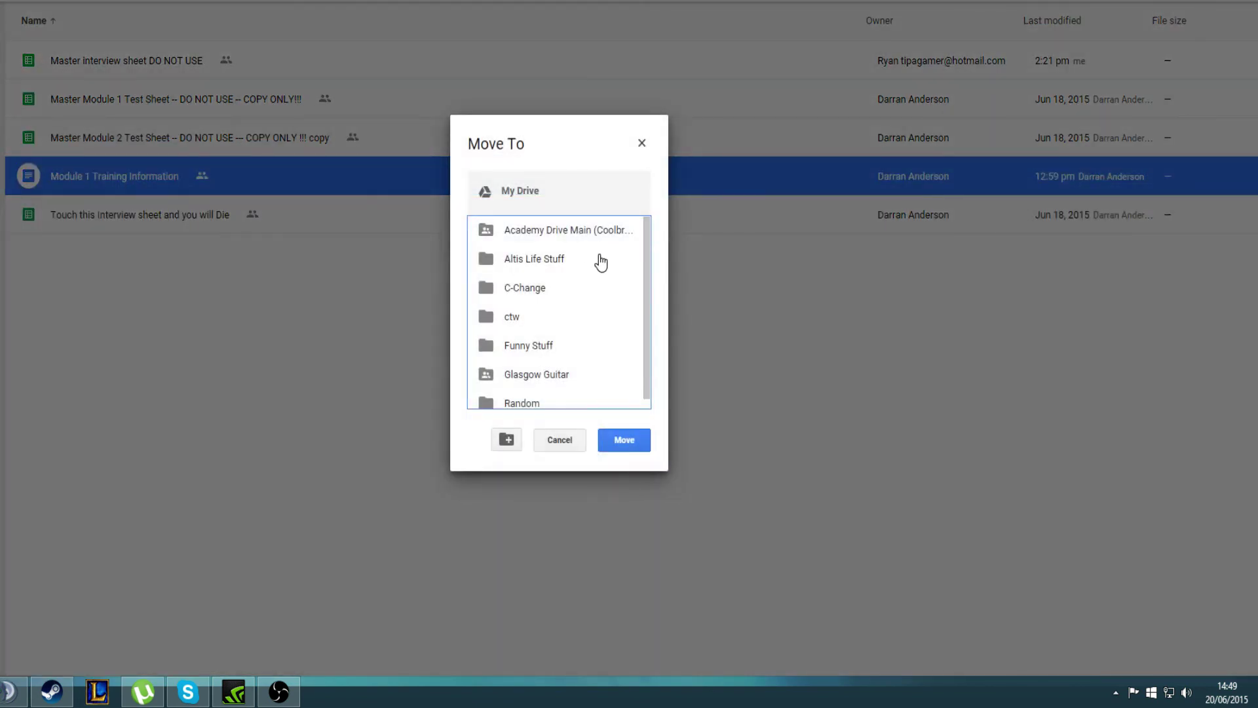
double_click(599, 236)
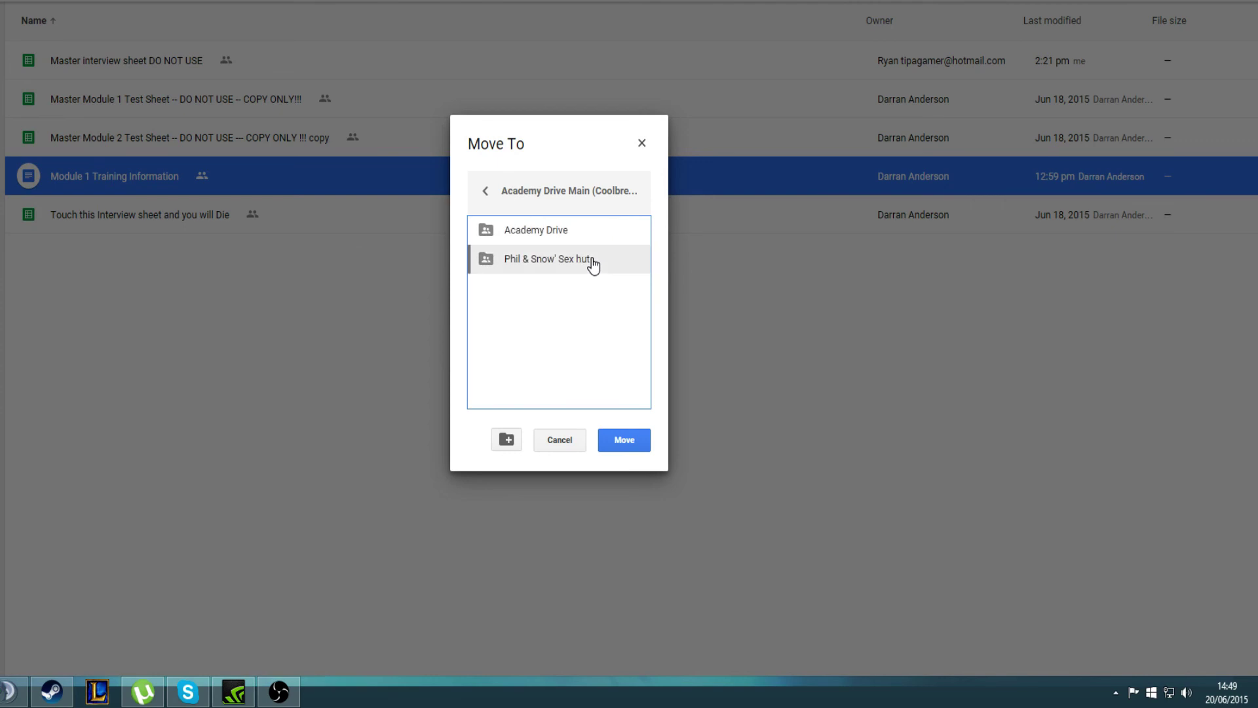
double_click(593, 261)
left_click(593, 261)
double_click(592, 261)
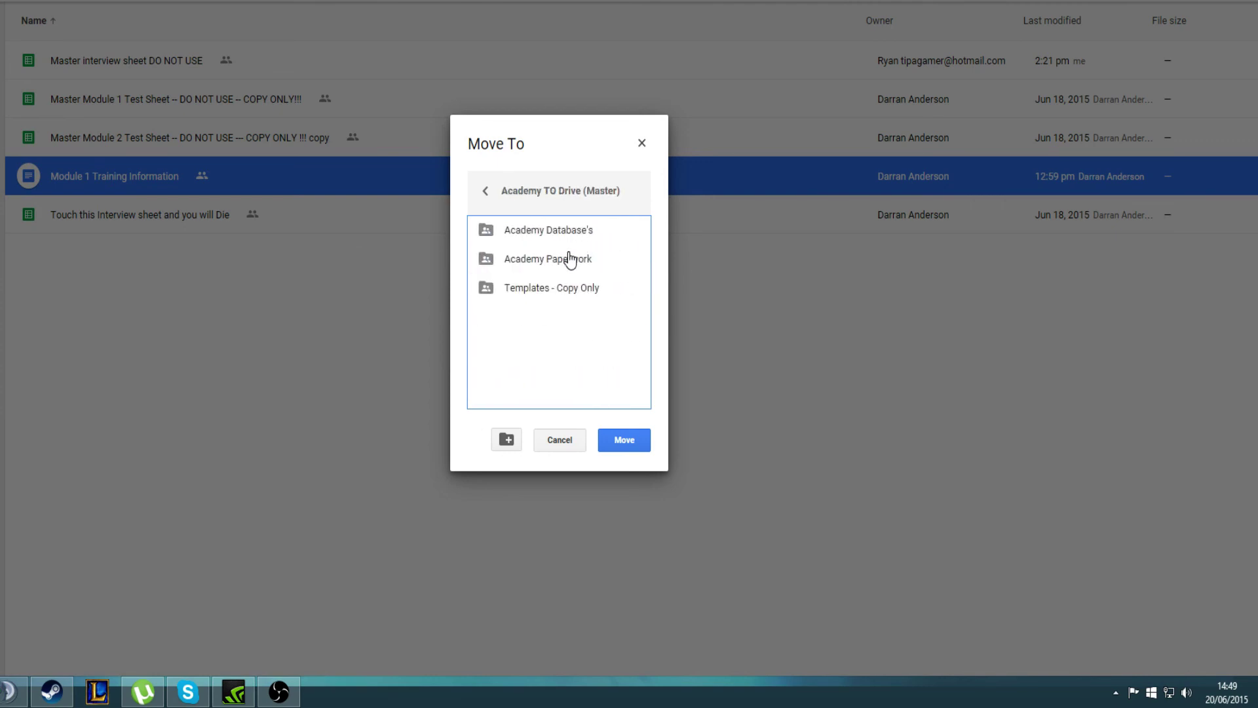
double_click(574, 258)
double_click(539, 288)
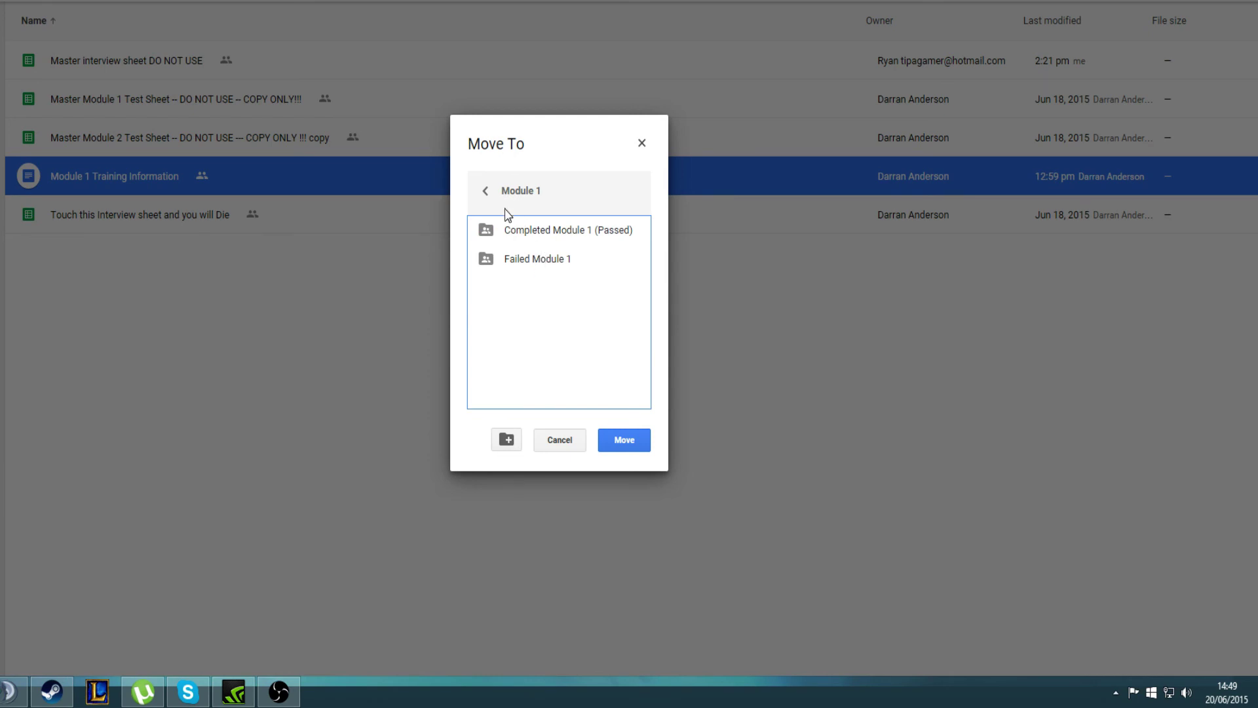
left_click(485, 191)
double_click(524, 315)
left_click(538, 236)
left_click(536, 258)
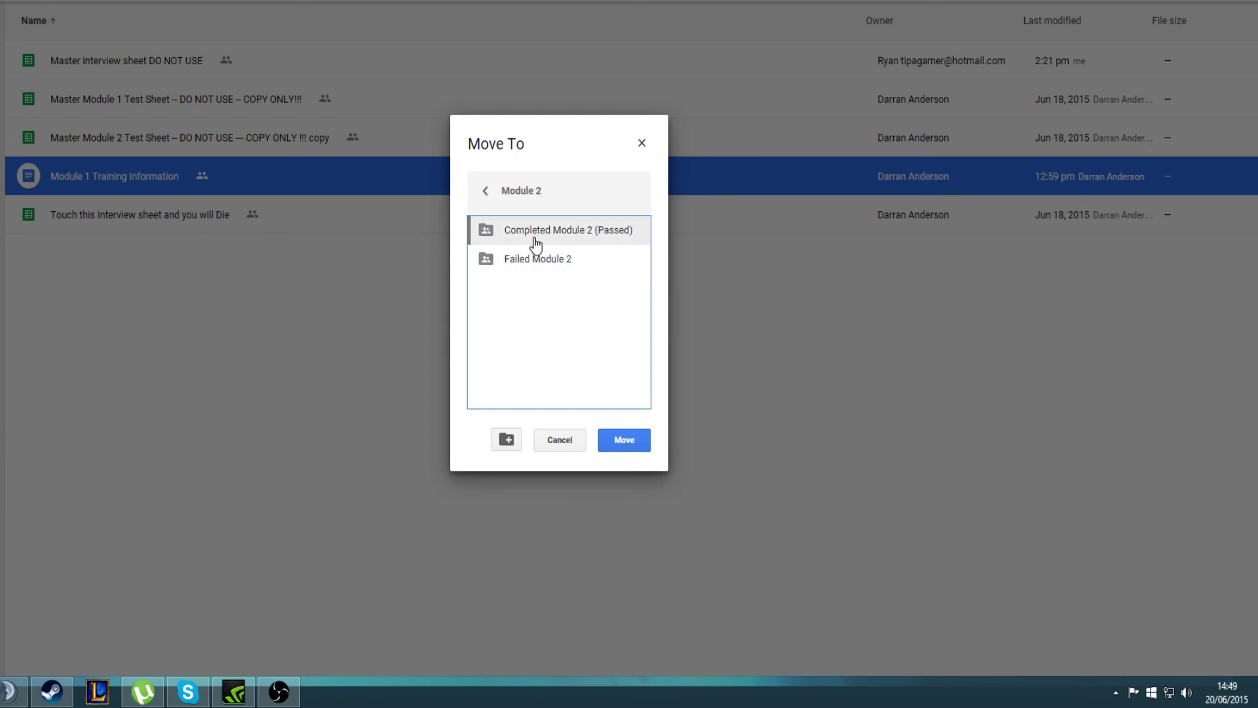
left_click(486, 191)
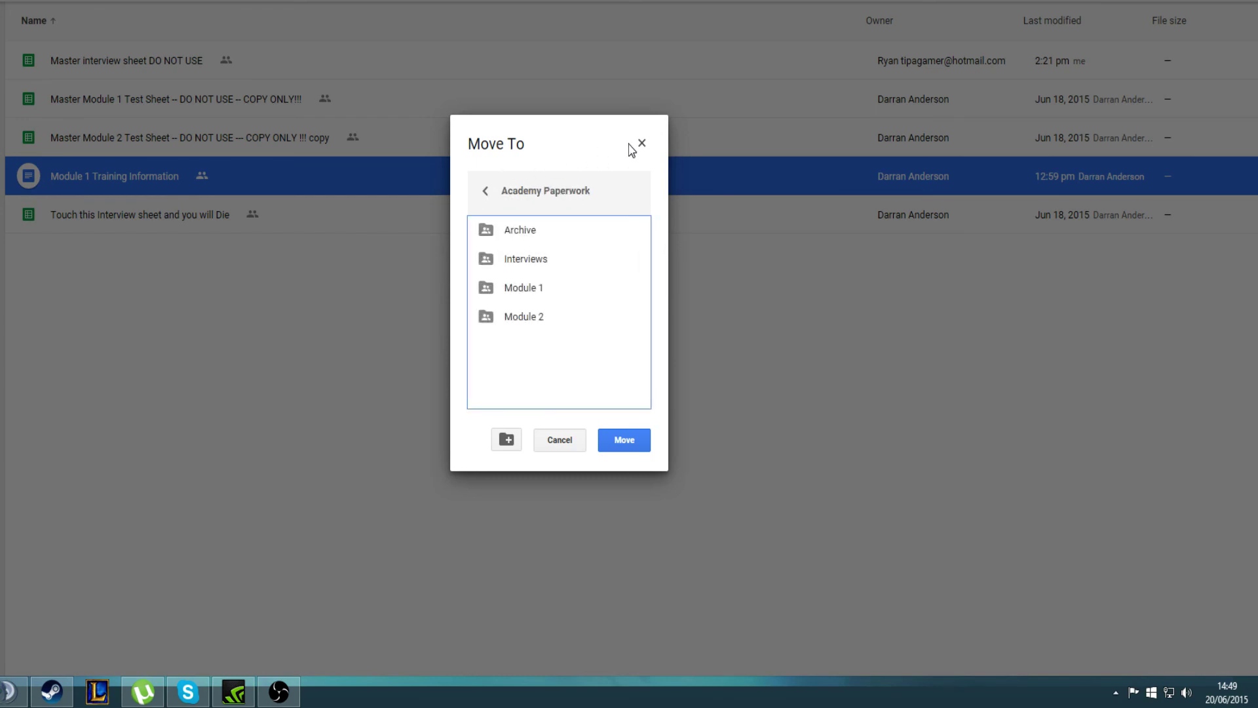
left_click(642, 143)
left_click(509, 331)
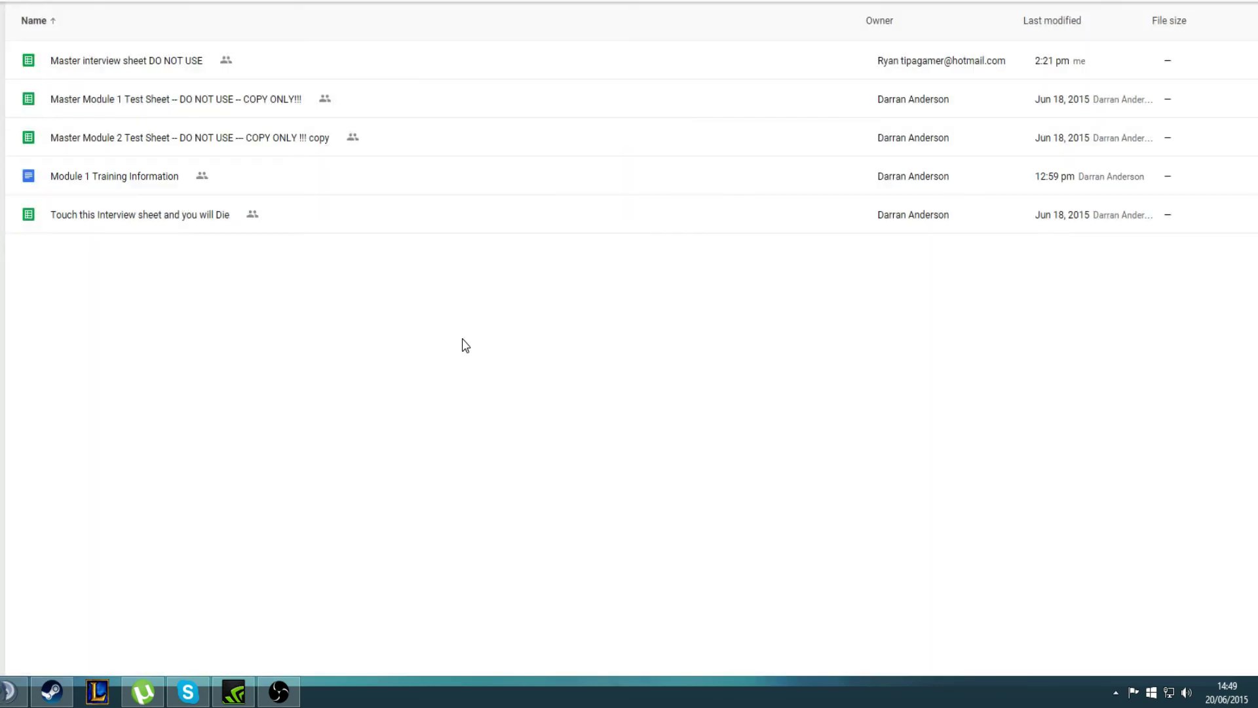